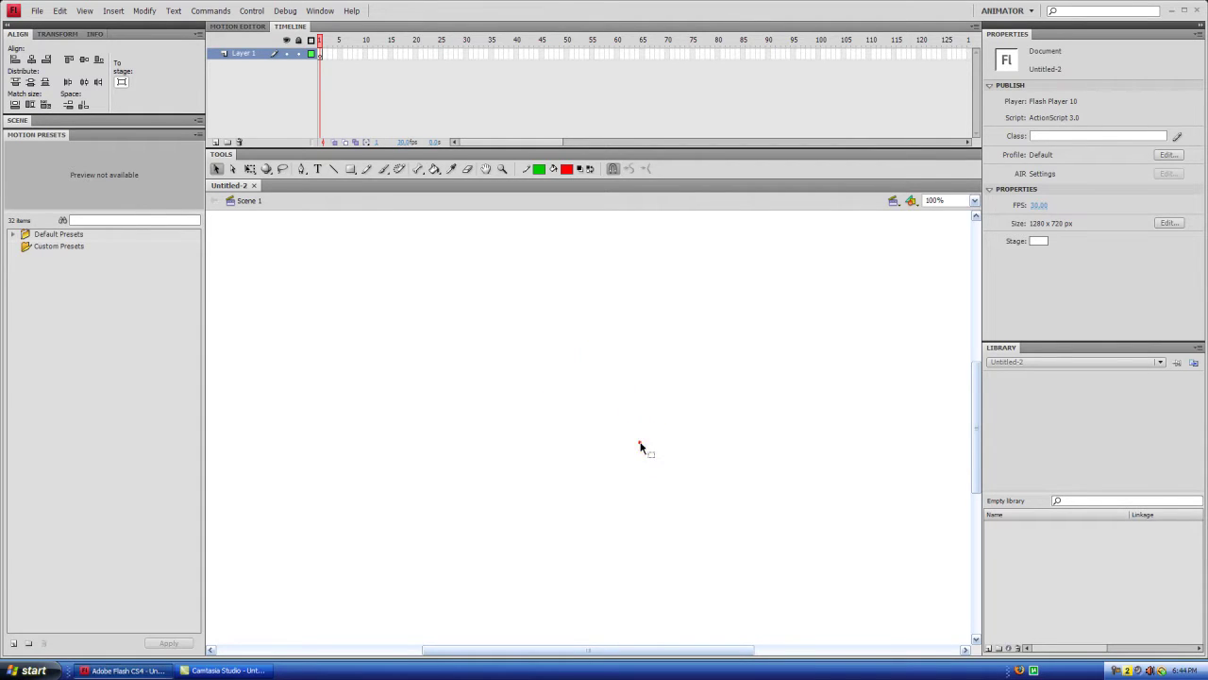
# Zoom the blank 1280 x 720 stage out to 50% for red Arial 12 pt text
pyautogui.hotkey('ctrl', '-')
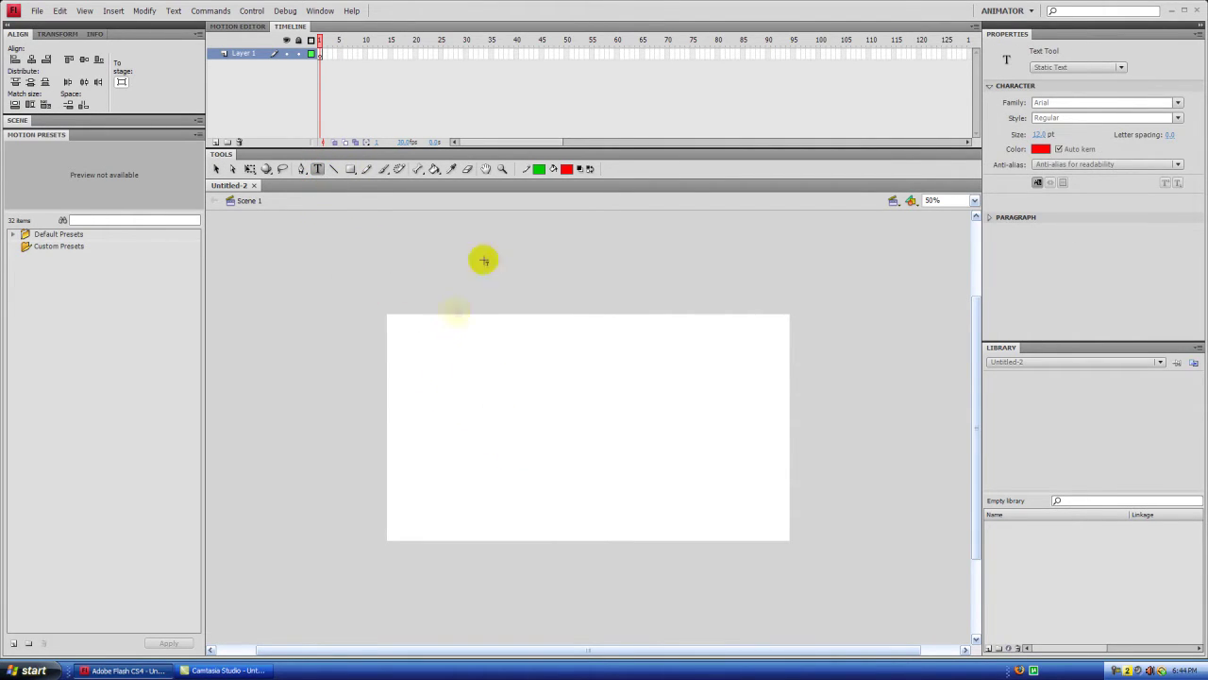
# Place a static text box on the stage and zoom back to 100%
pyautogui.click(518, 435)
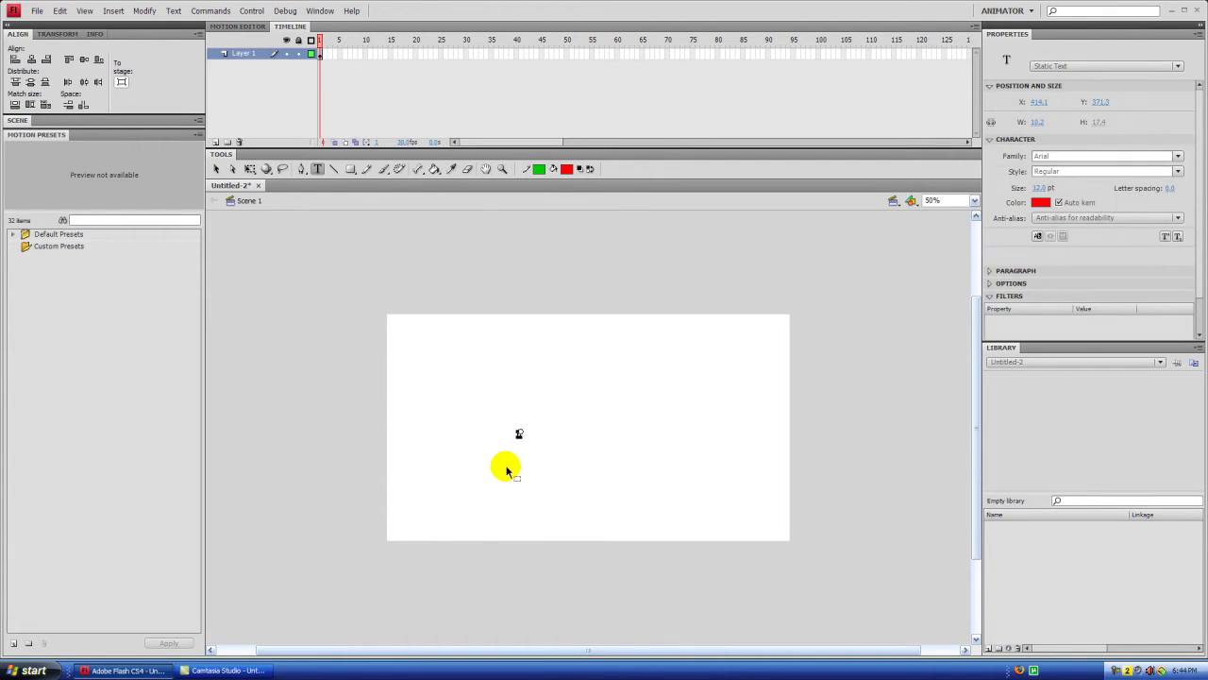
pyautogui.hotkey('ctrl', '1')
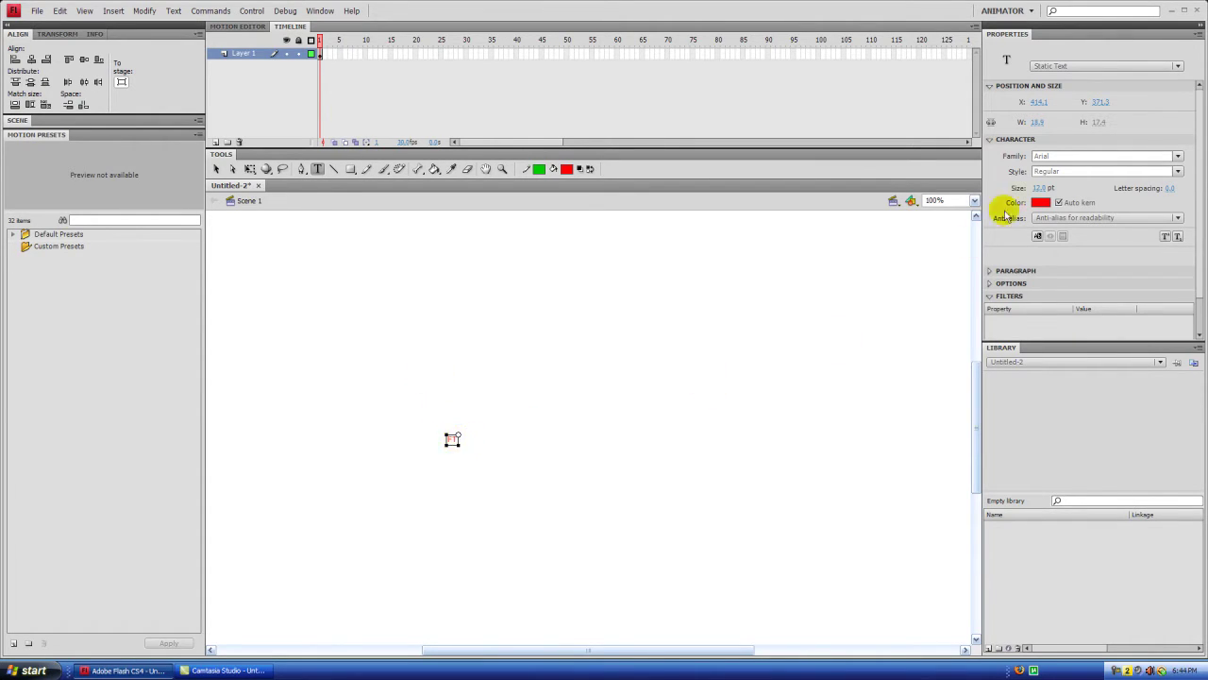
# Set the FT text's font style to Bold
pyautogui.click(1178, 172)
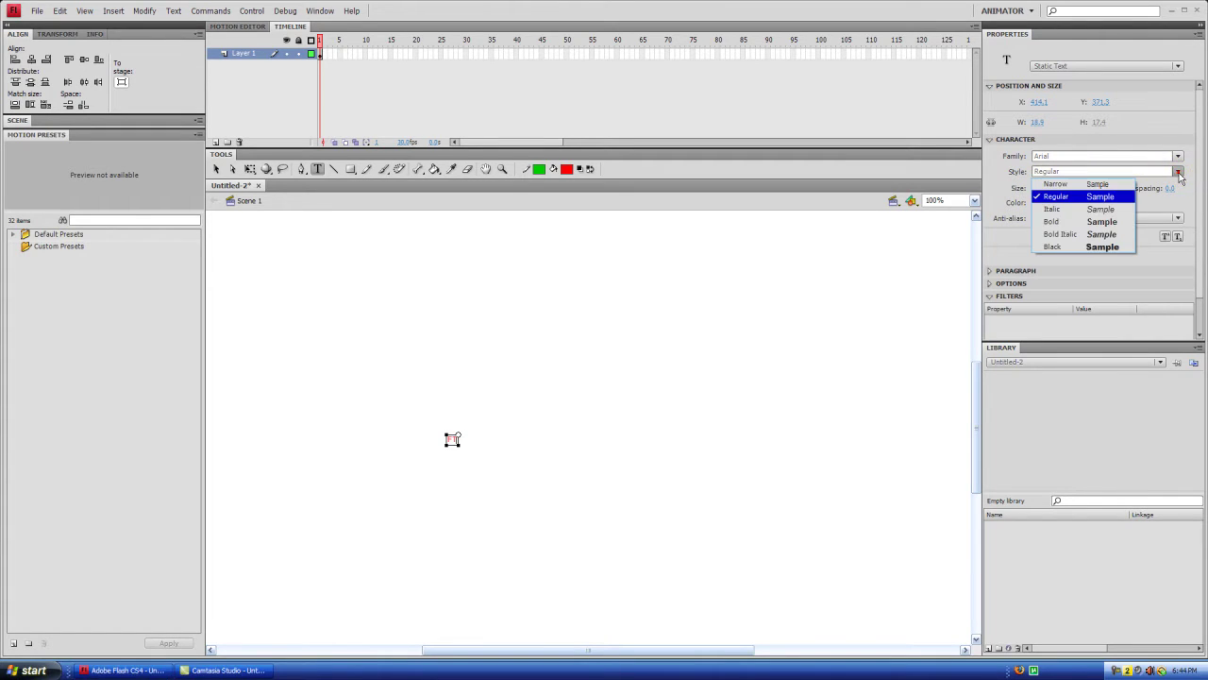
pyautogui.click(1074, 219)
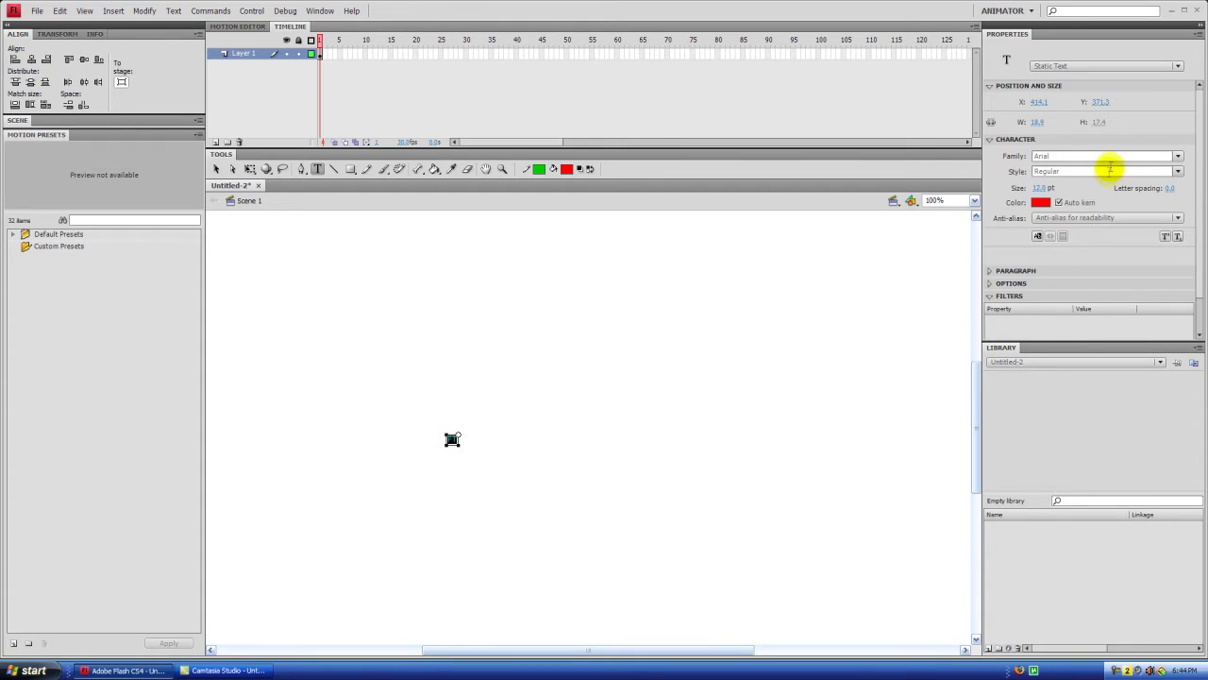
pyautogui.click(1178, 172)
pyautogui.click(1065, 222)
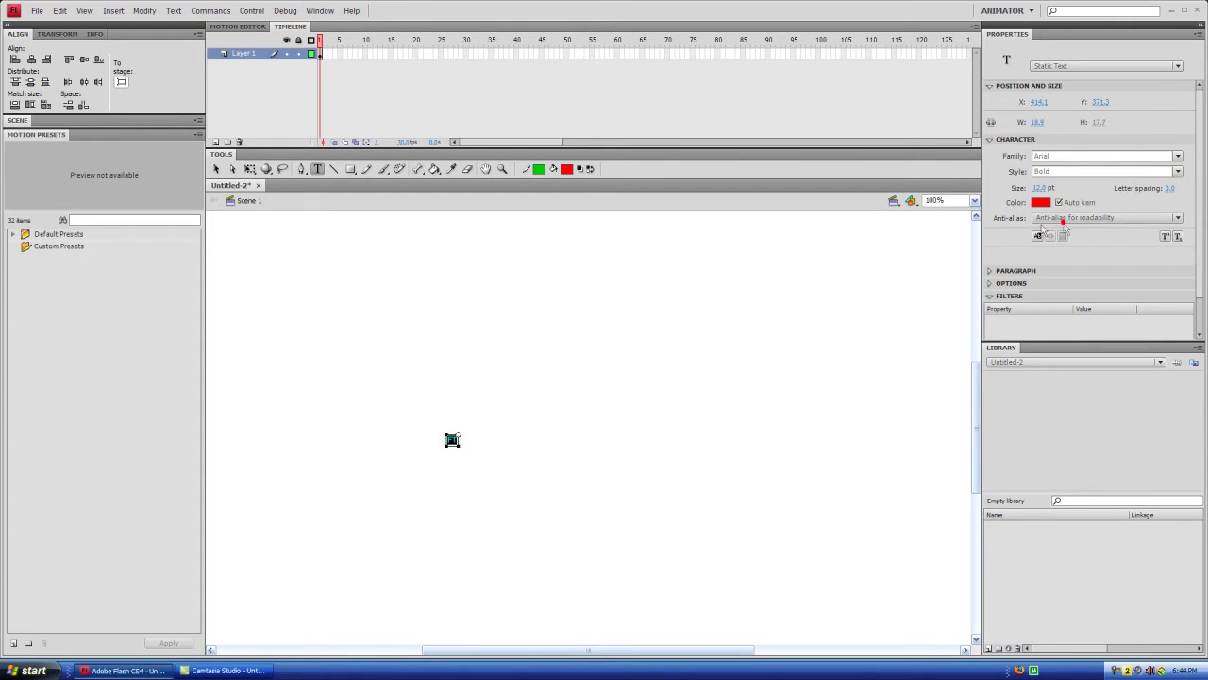
# Scale the FT text up into large letters with the Free Transform tool
pyautogui.click(217, 168)
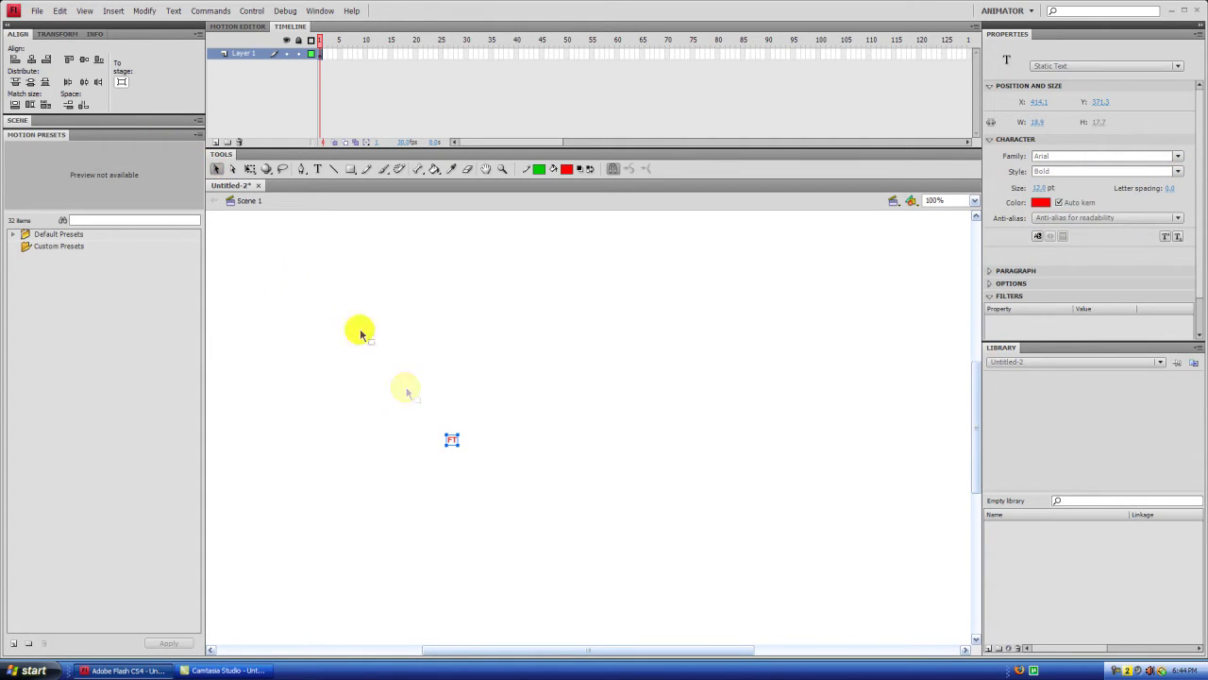
pyautogui.click(248, 168)
pyautogui.click(453, 437)
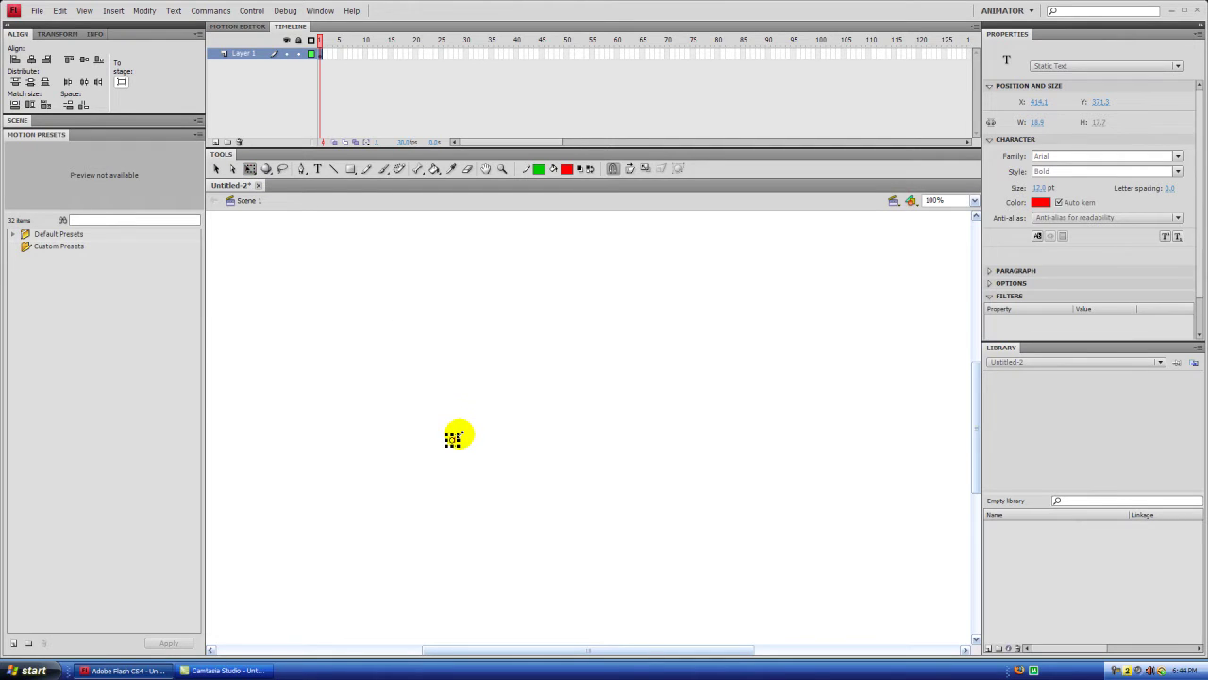
pyautogui.moveTo(458, 435); pyautogui.dragTo(650, 377)
pyautogui.click(611, 426)
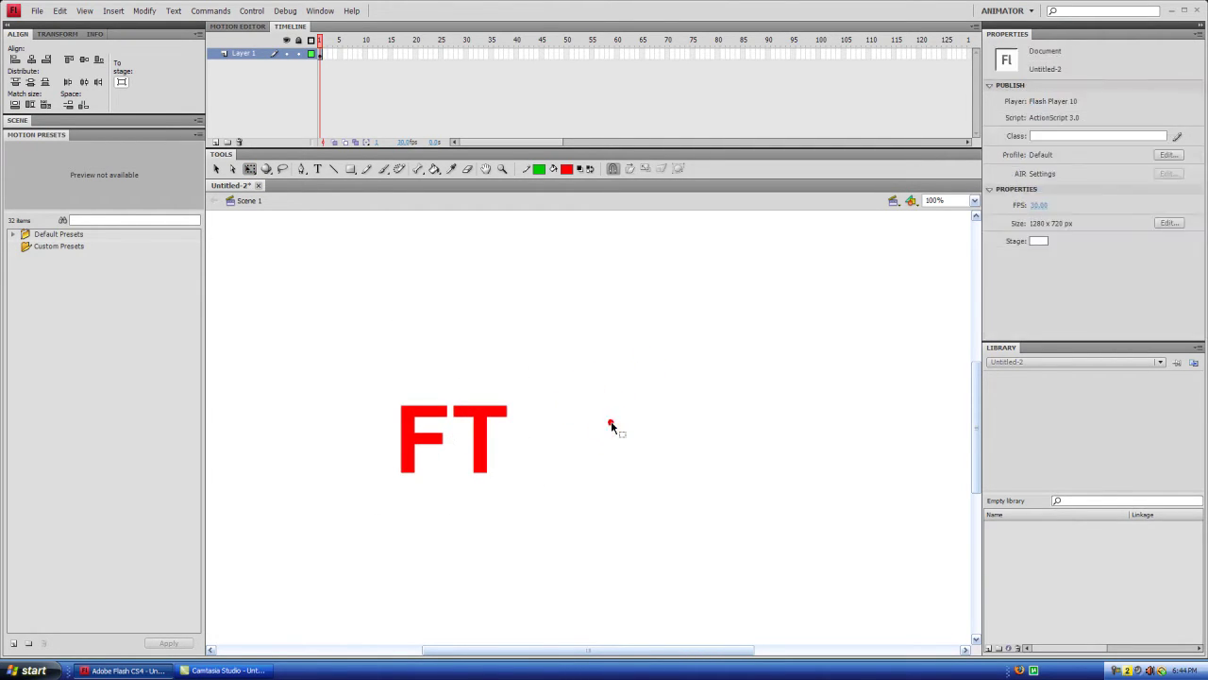
# Zoom to 50% and shrink the FT text around its centre
pyautogui.hotkey('ctrl', '-')
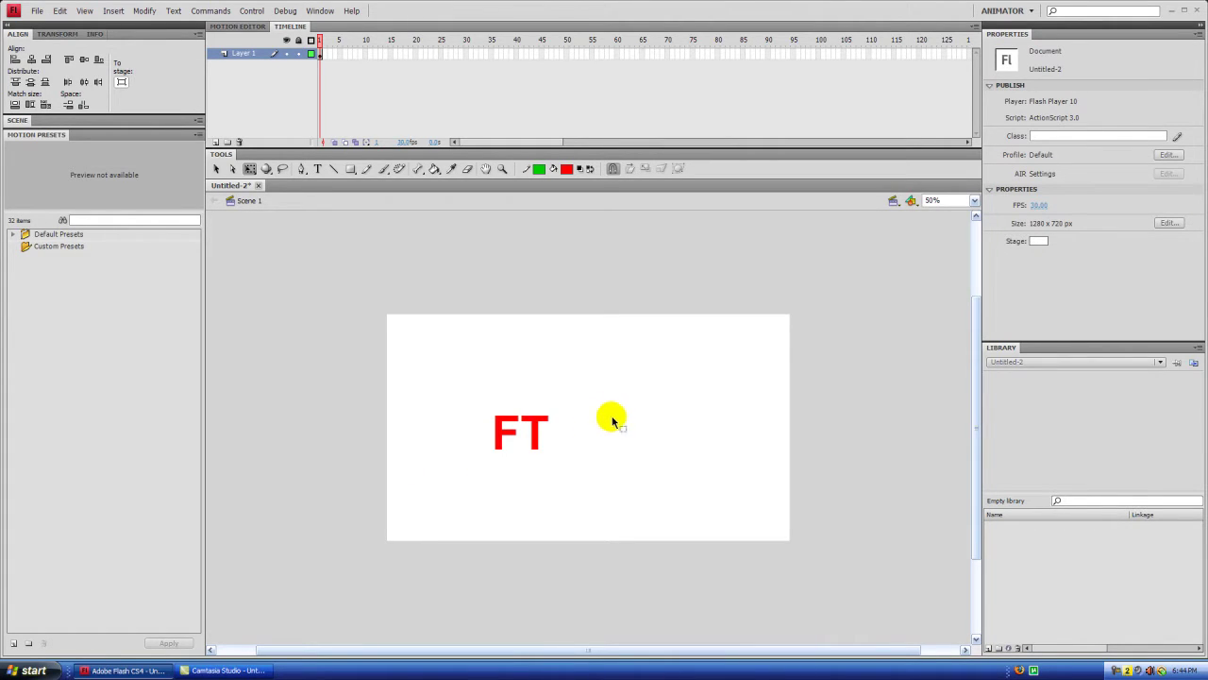
pyautogui.click(533, 432)
pyautogui.moveTo(556, 400); pyautogui.dragTo(547, 412)
pyautogui.click(601, 397)
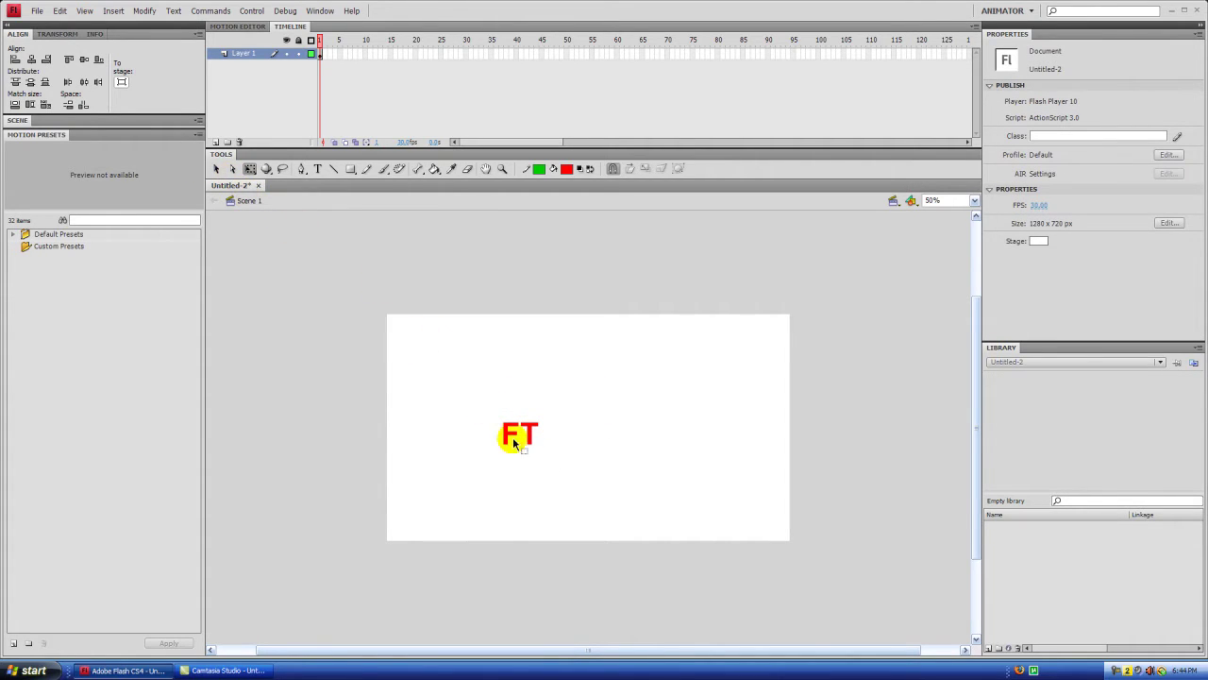
# Move the FT text toward the stage centre and reselect it
pyautogui.moveTo(515, 439); pyautogui.dragTo(578, 436)
pyautogui.click(572, 463)
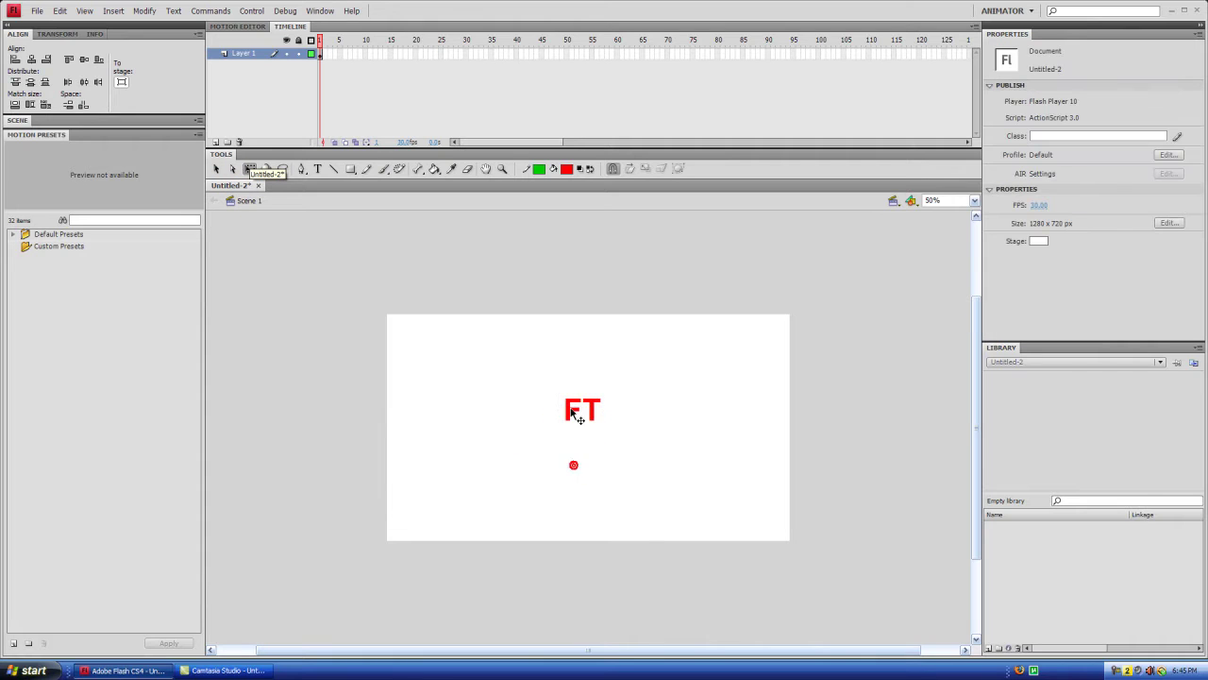
pyautogui.click(577, 466)
pyautogui.click(576, 466)
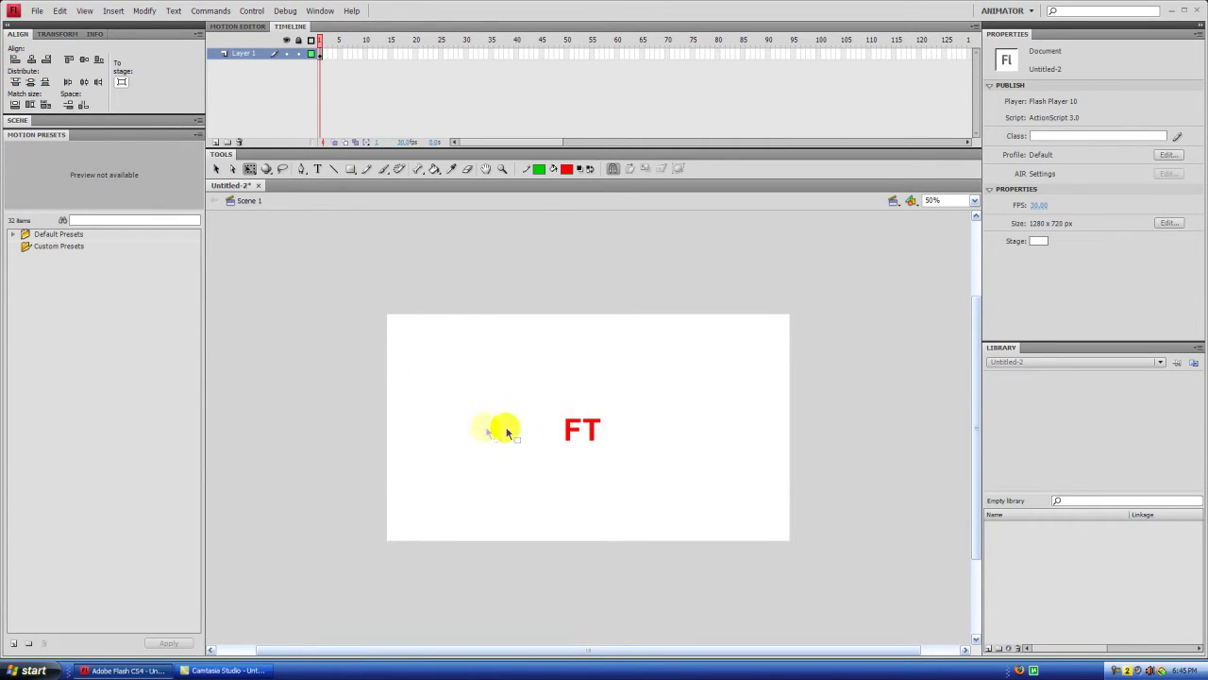
pyautogui.click(592, 433)
# Check the broken-apart text by selecting the F and T letters individually
pyautogui.keyDown('shift'); pyautogui.click(582, 433); pyautogui.keyUp('shift')
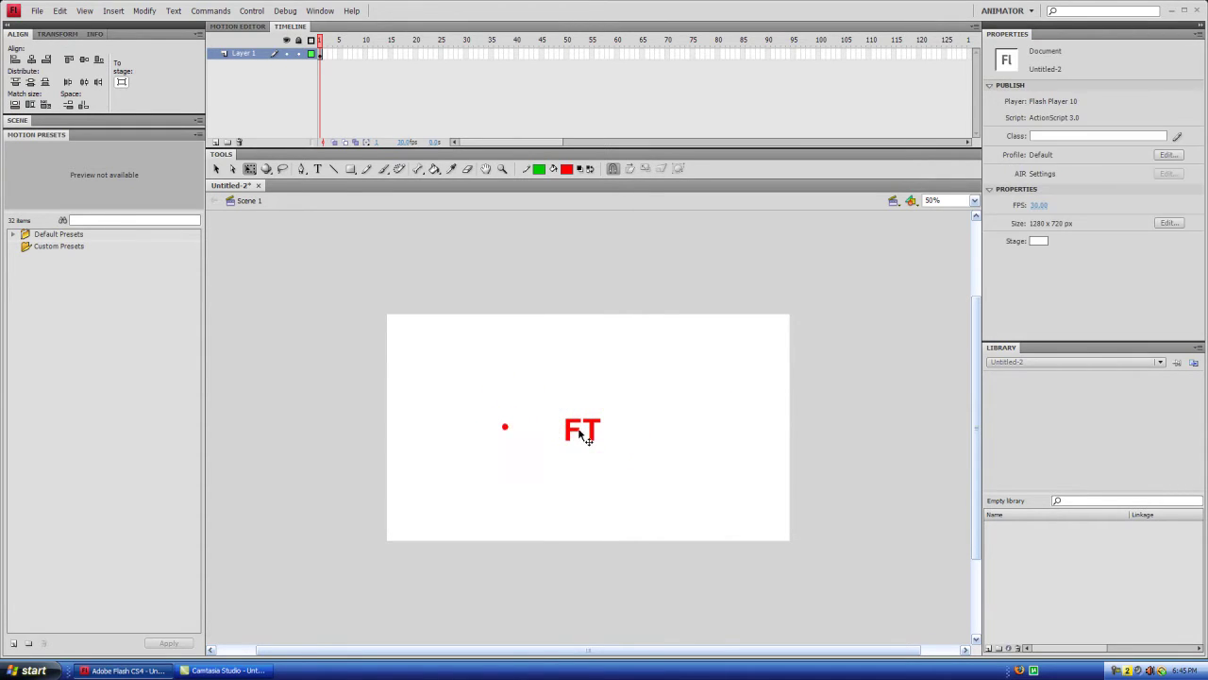
pyautogui.click(582, 435)
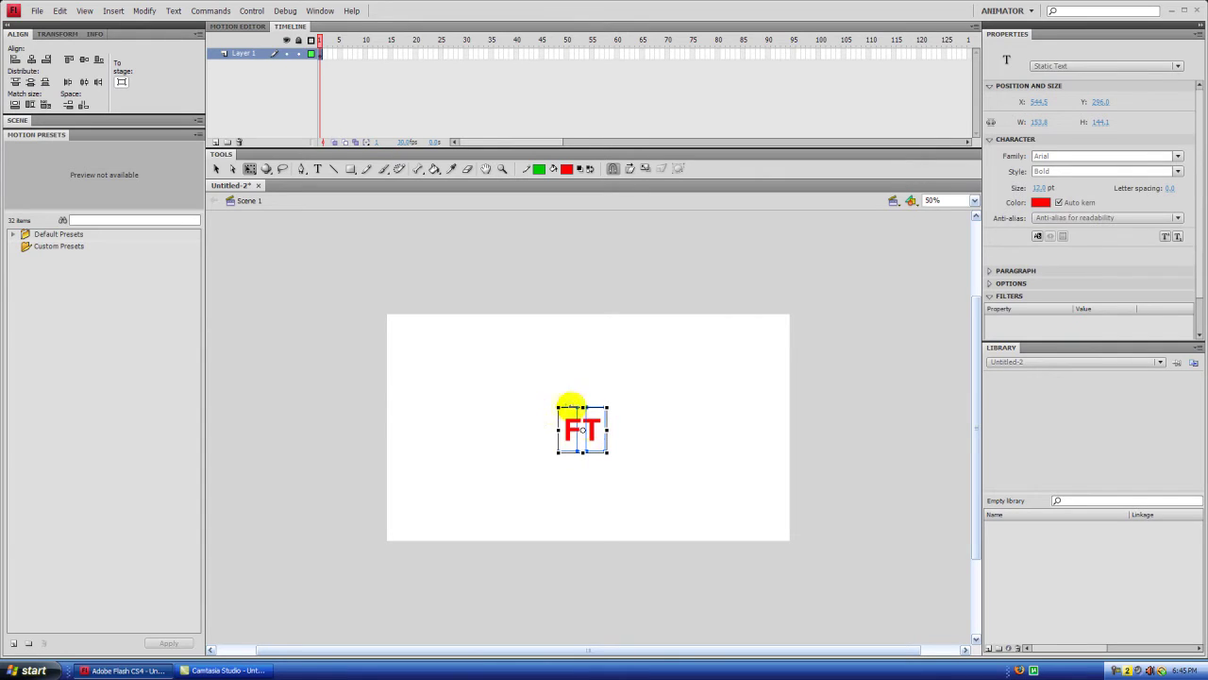
pyautogui.click(506, 415)
pyautogui.click(572, 431)
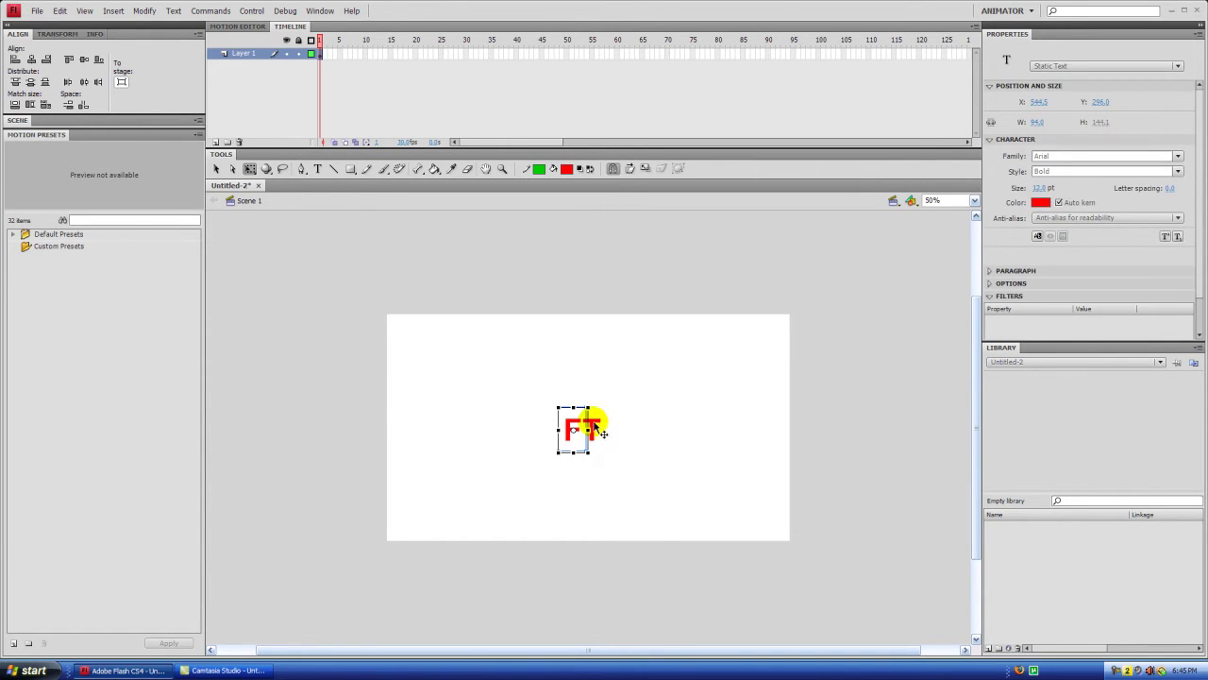
pyautogui.click(604, 424)
pyautogui.click(656, 457)
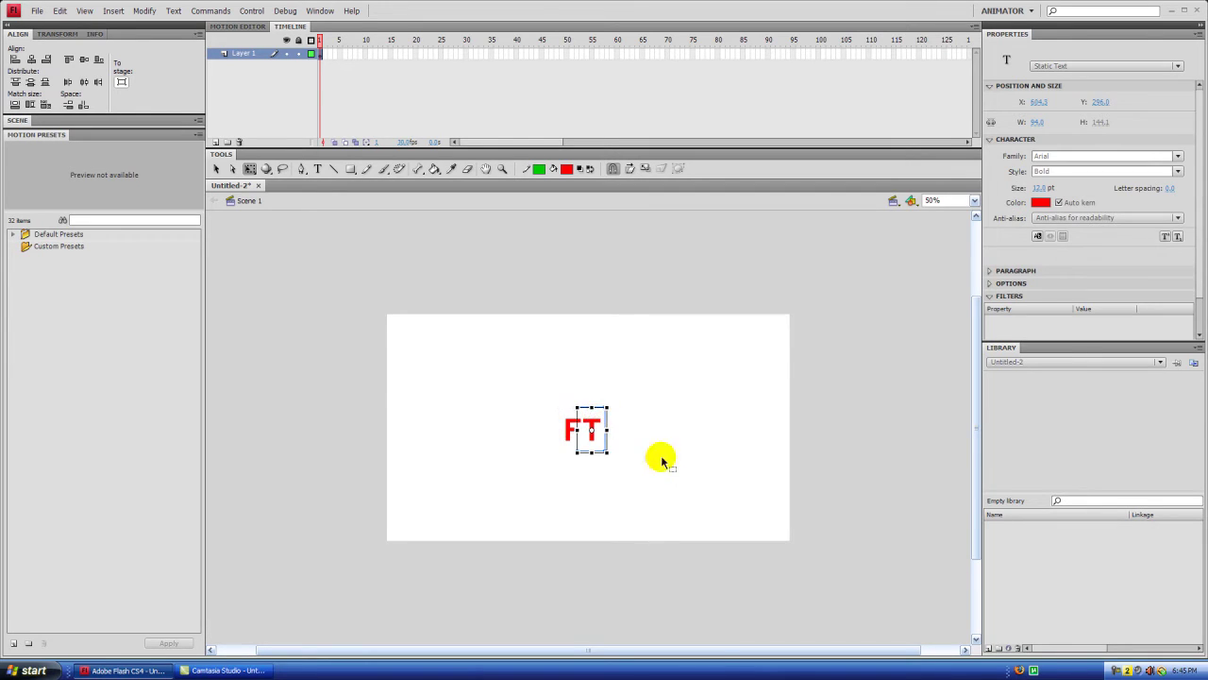
pyautogui.click(578, 432)
pyautogui.click(601, 424)
# Select the F and T letters together and bring up their context menu
pyautogui.click(630, 453)
pyautogui.click(579, 431)
pyautogui.click(604, 433)
pyautogui.click(500, 432)
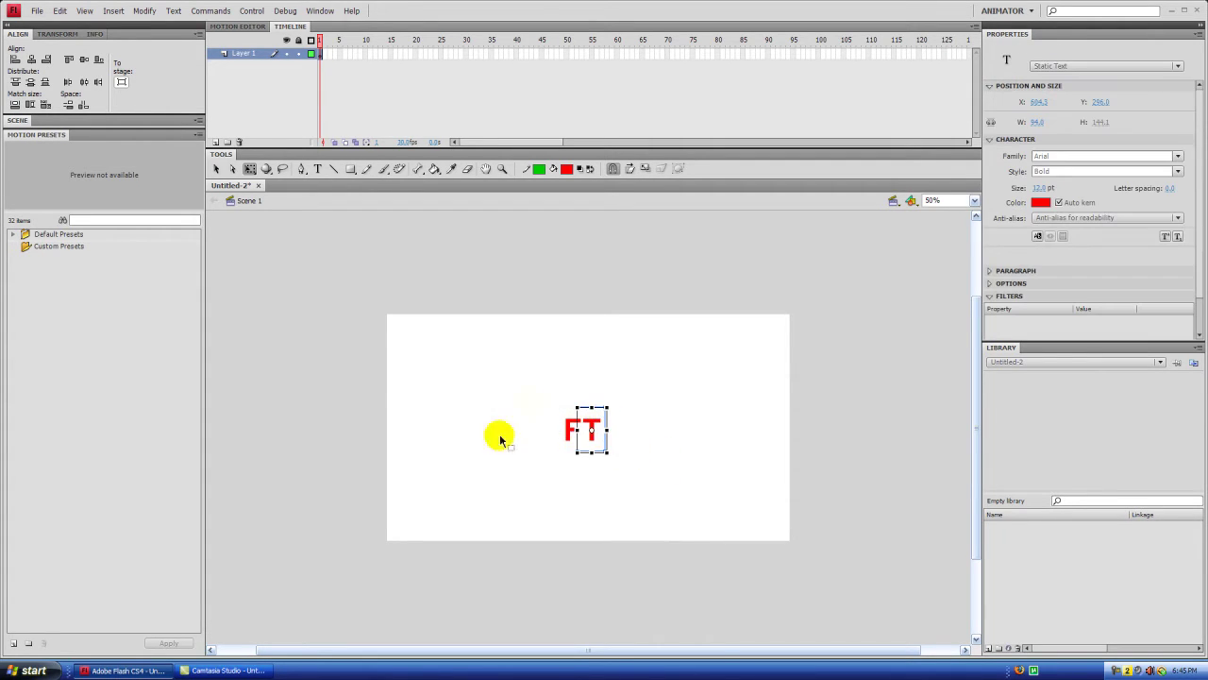
pyautogui.click(575, 440)
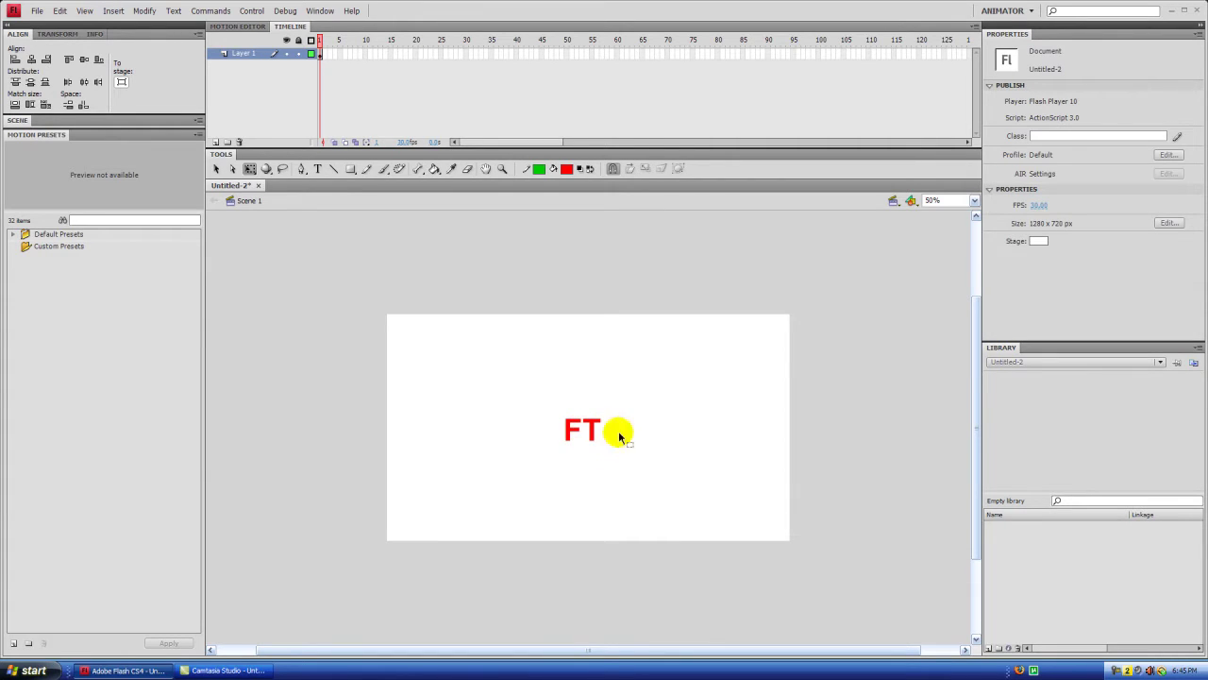
pyautogui.moveTo(629, 462); pyautogui.dragTo(512, 394)
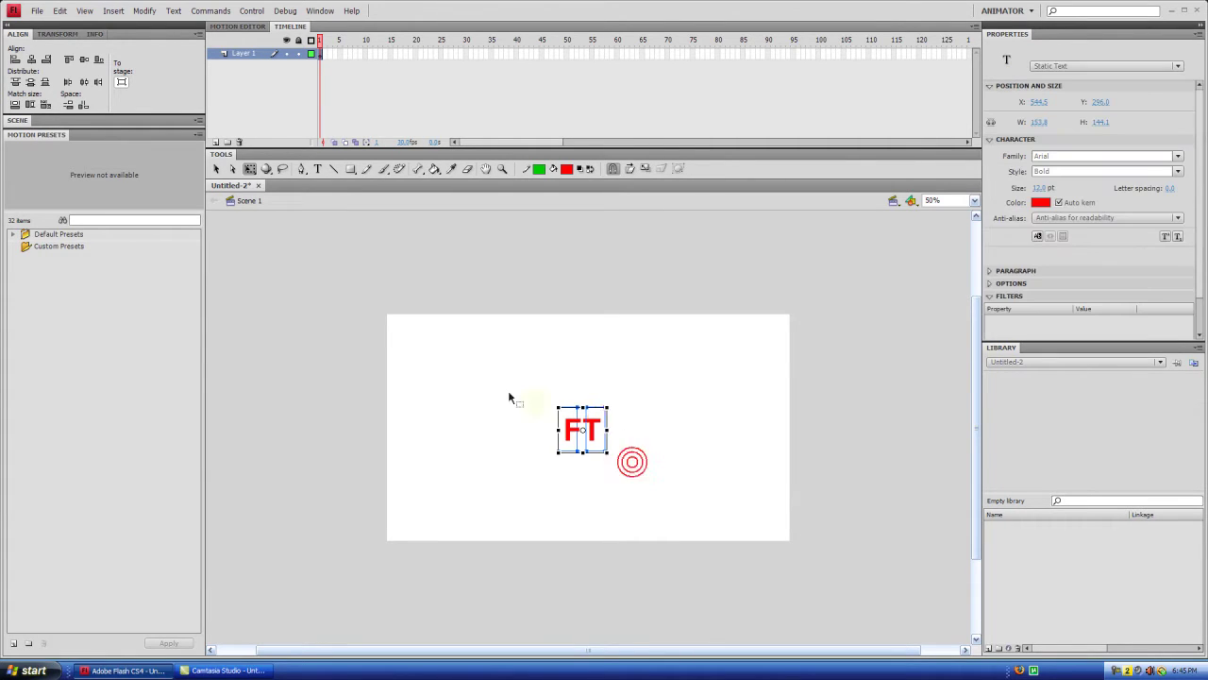
pyautogui.rightClick(596, 430)
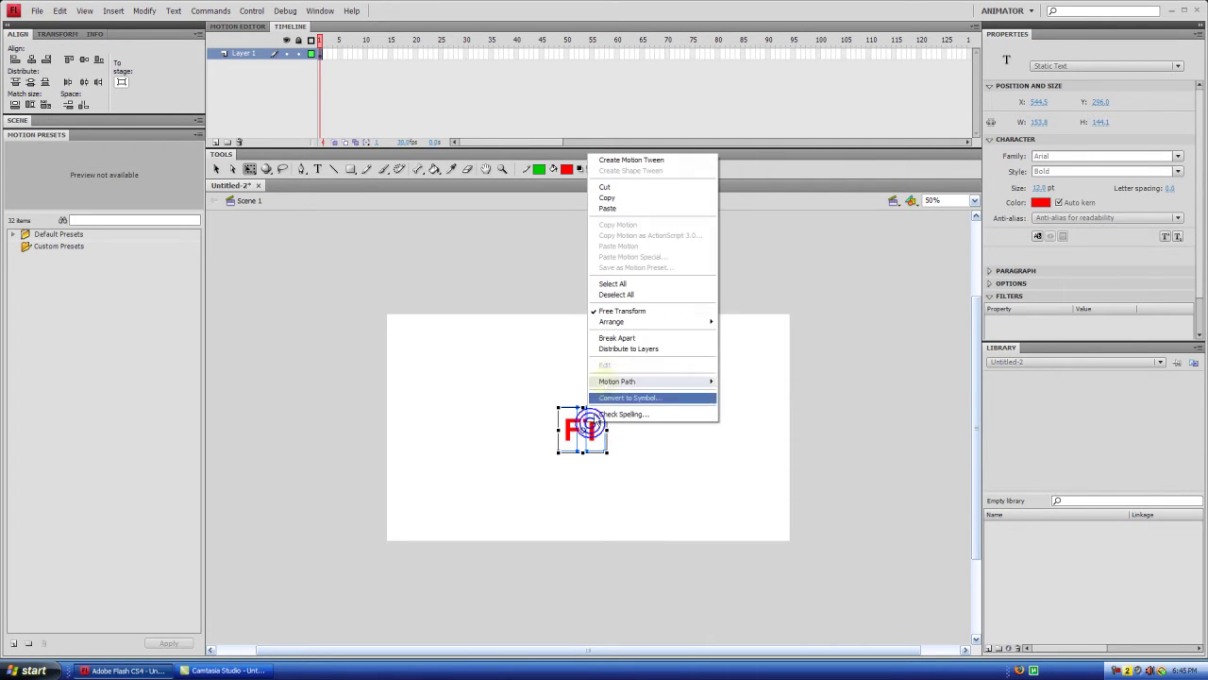
# Distribute the letters to their own F and T layers and delete Layer 1
pyautogui.click(642, 351)
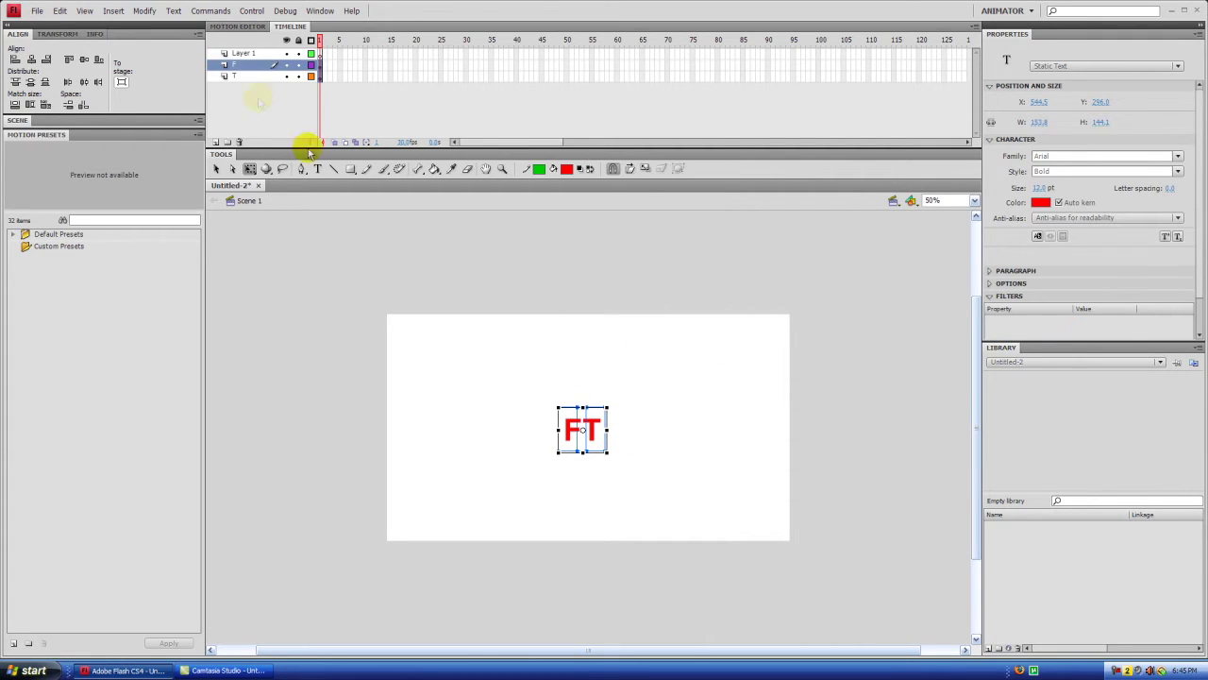
pyautogui.click(235, 81)
pyautogui.click(245, 76)
pyautogui.click(242, 64)
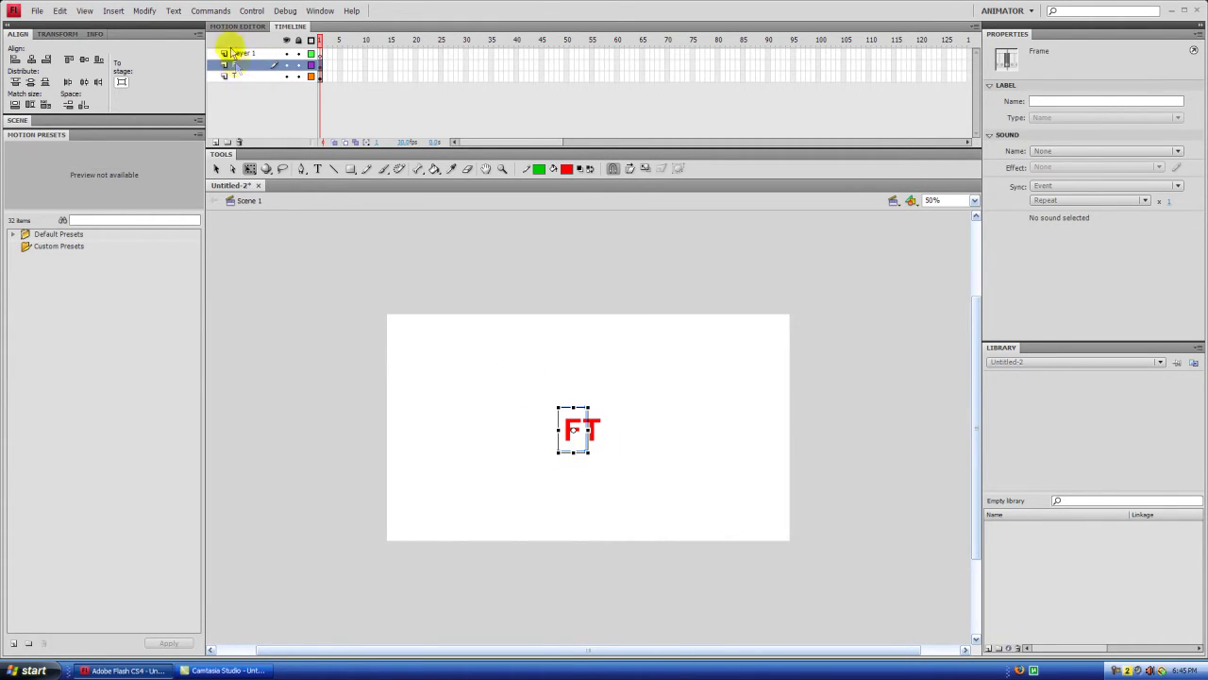
pyautogui.moveTo(242, 53); pyautogui.dragTo(240, 141)
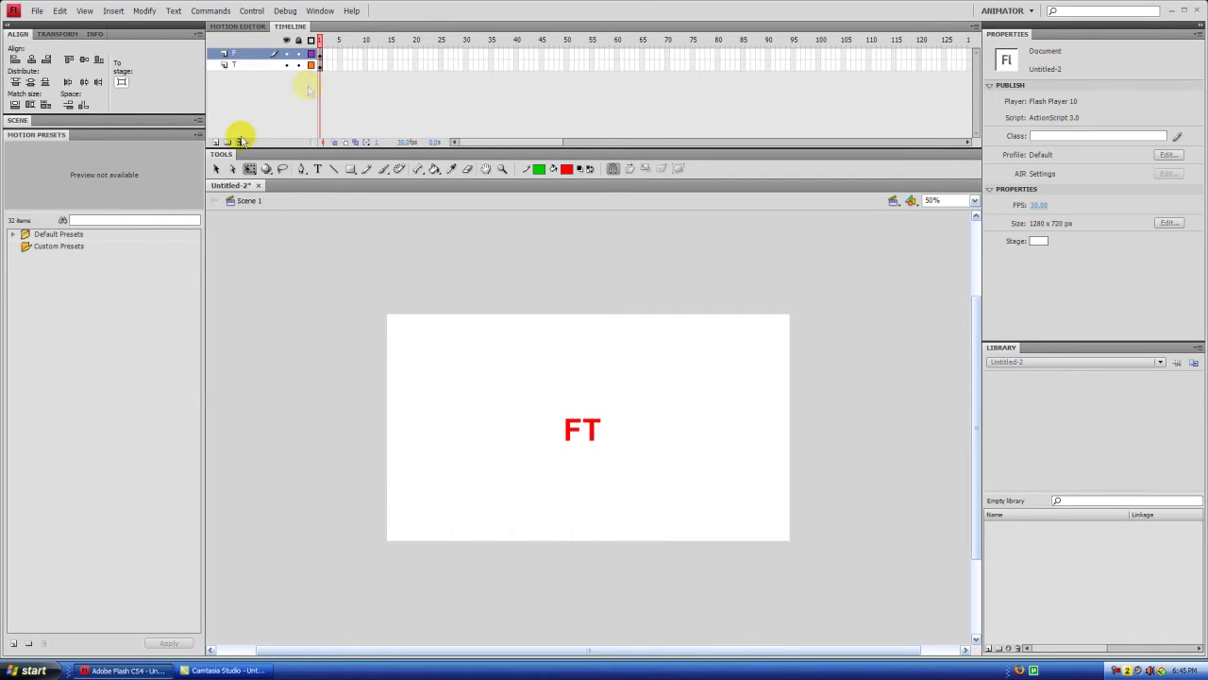
pyautogui.click(245, 58)
# Add a Classic Motion Guide above layer F and set the stroke colour to gold
pyautogui.rightClick(248, 58)
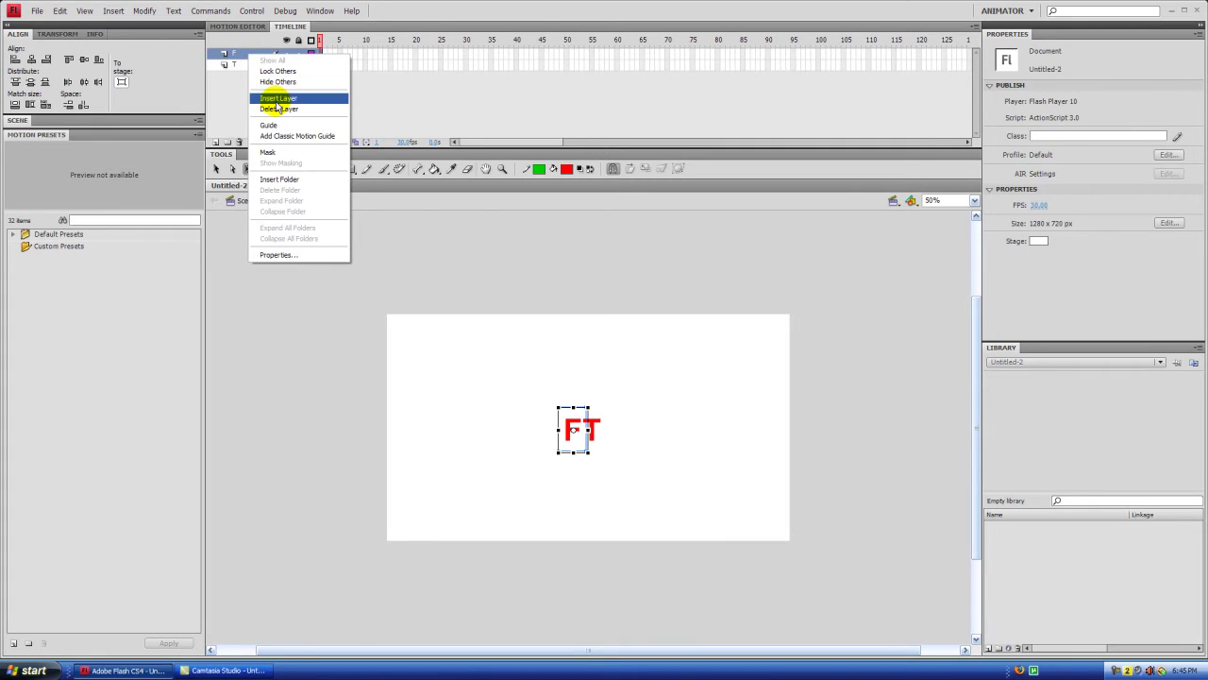
pyautogui.click(298, 136)
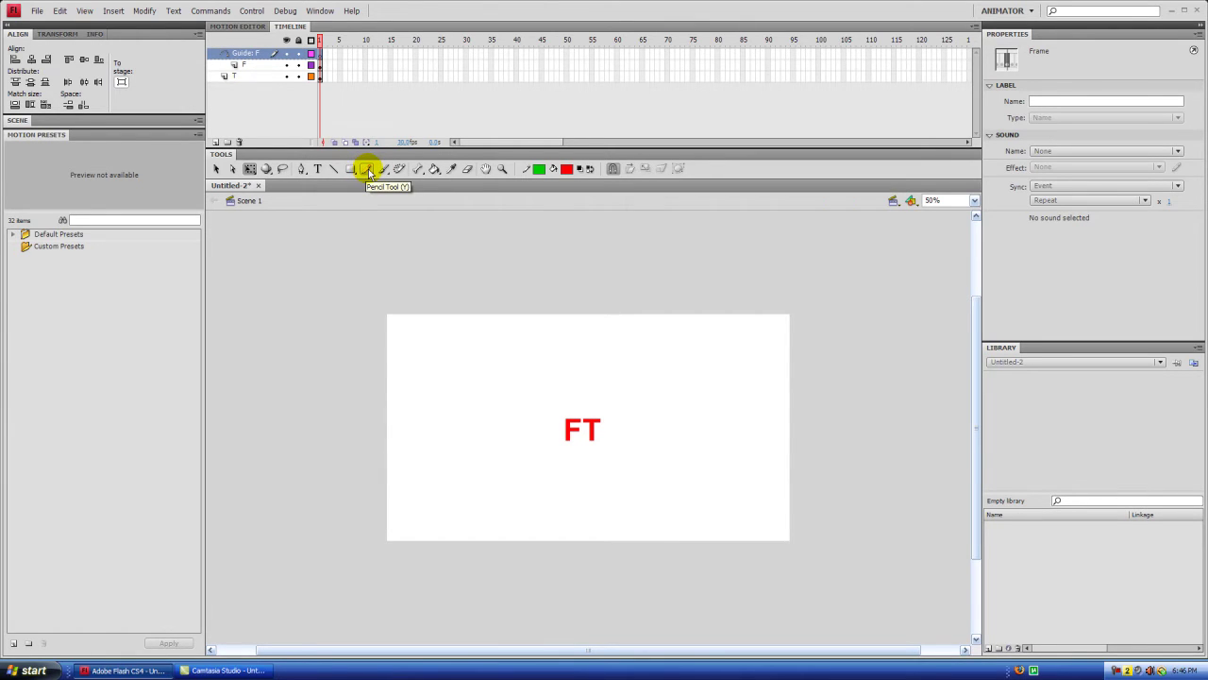
pyautogui.click(540, 169)
pyautogui.click(652, 267)
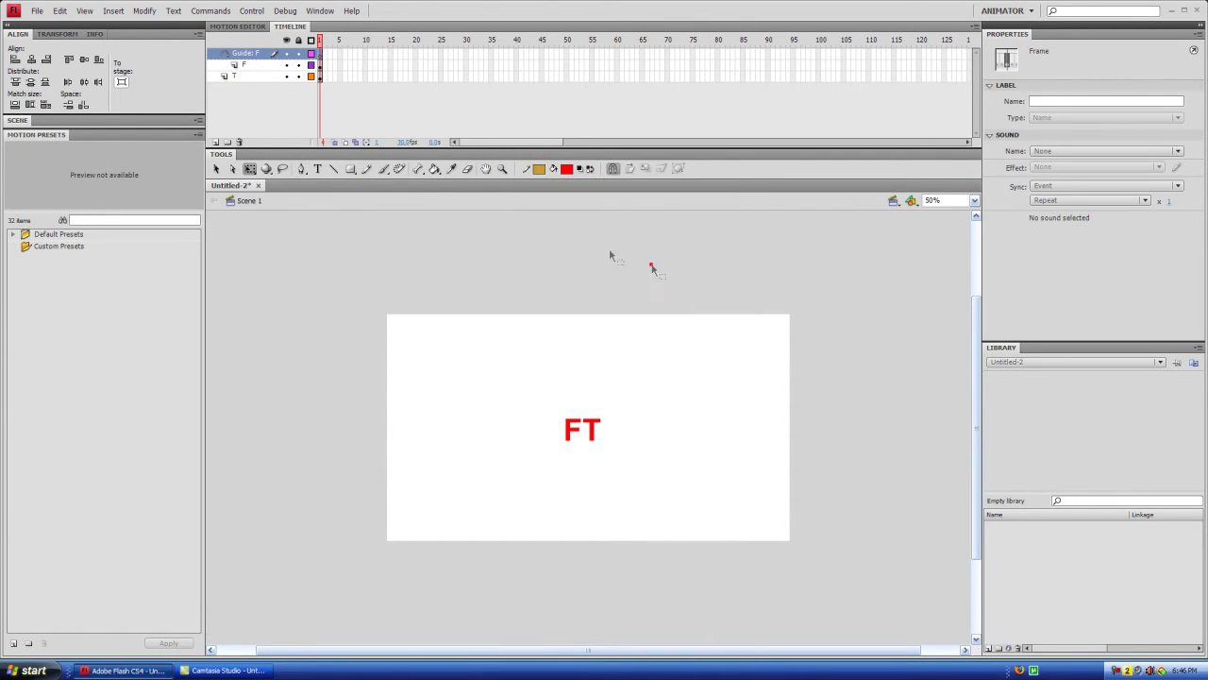
# Draw a pencil curve across the stage and bend it around the FT letters
pyautogui.click(367, 169)
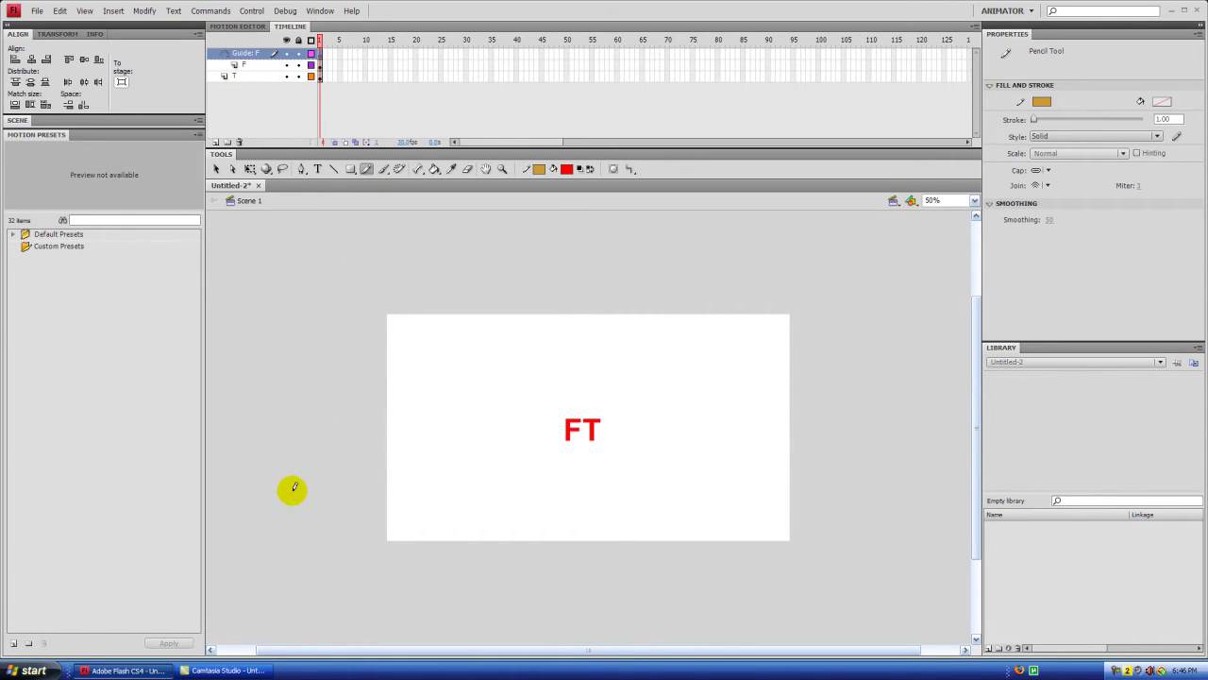
pyautogui.moveTo(476, 392)
pyautogui.mouseDown()
pyautogui.moveTo(638, 400)
pyautogui.moveTo(850, 475)
pyautogui.mouseUp()
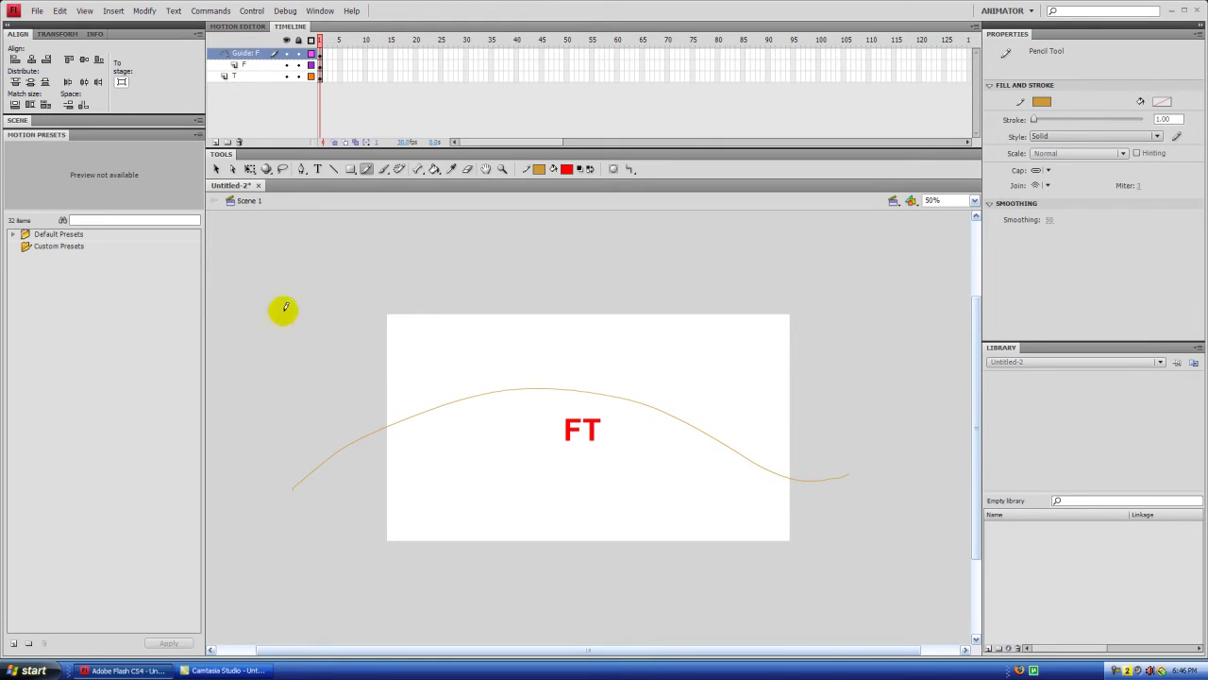
pyautogui.click(217, 170)
pyautogui.moveTo(711, 434)
pyautogui.mouseDown()
pyautogui.moveTo(693, 426)
pyautogui.moveTo(715, 404)
pyautogui.mouseUp()
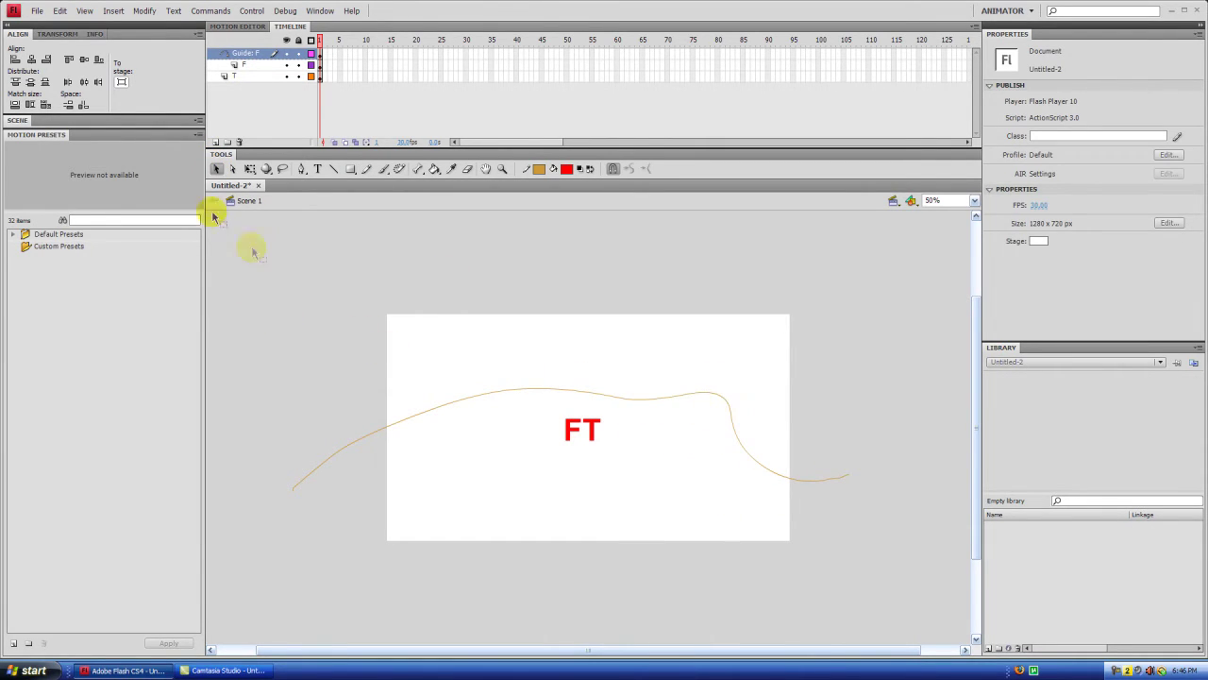
pyautogui.moveTo(466, 400); pyautogui.dragTo(464, 432)
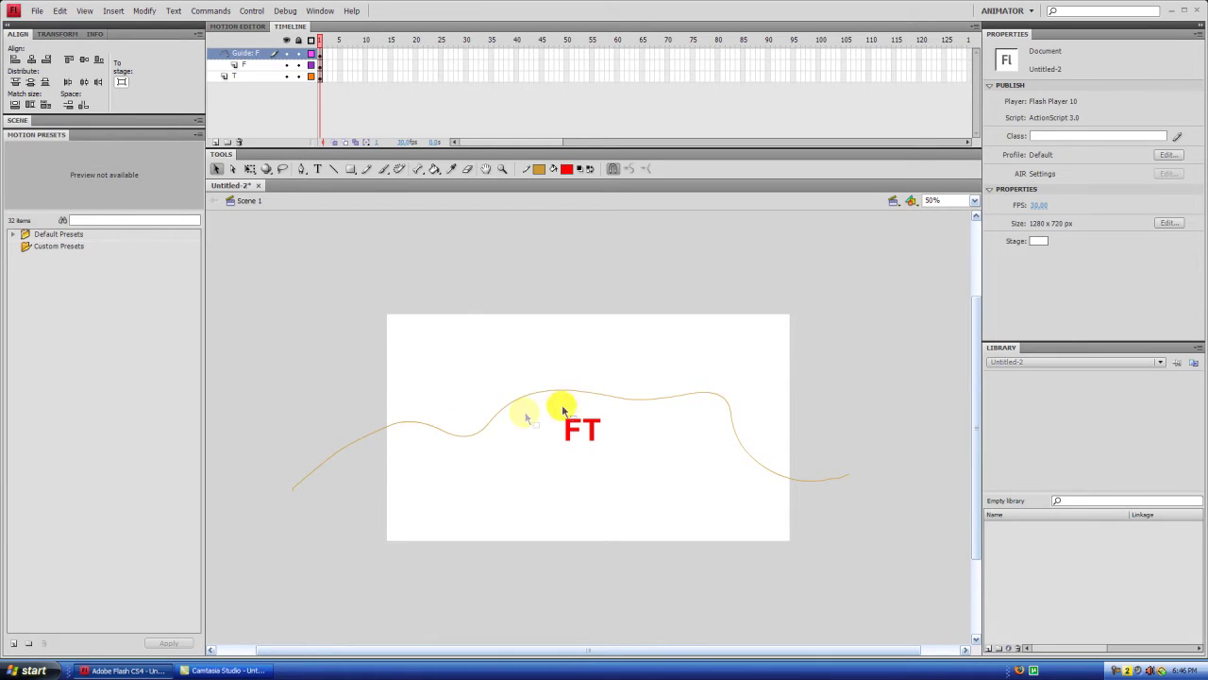
# Add another bend and stretch both curve ends past the stage edges
pyautogui.moveTo(593, 394); pyautogui.dragTo(659, 410)
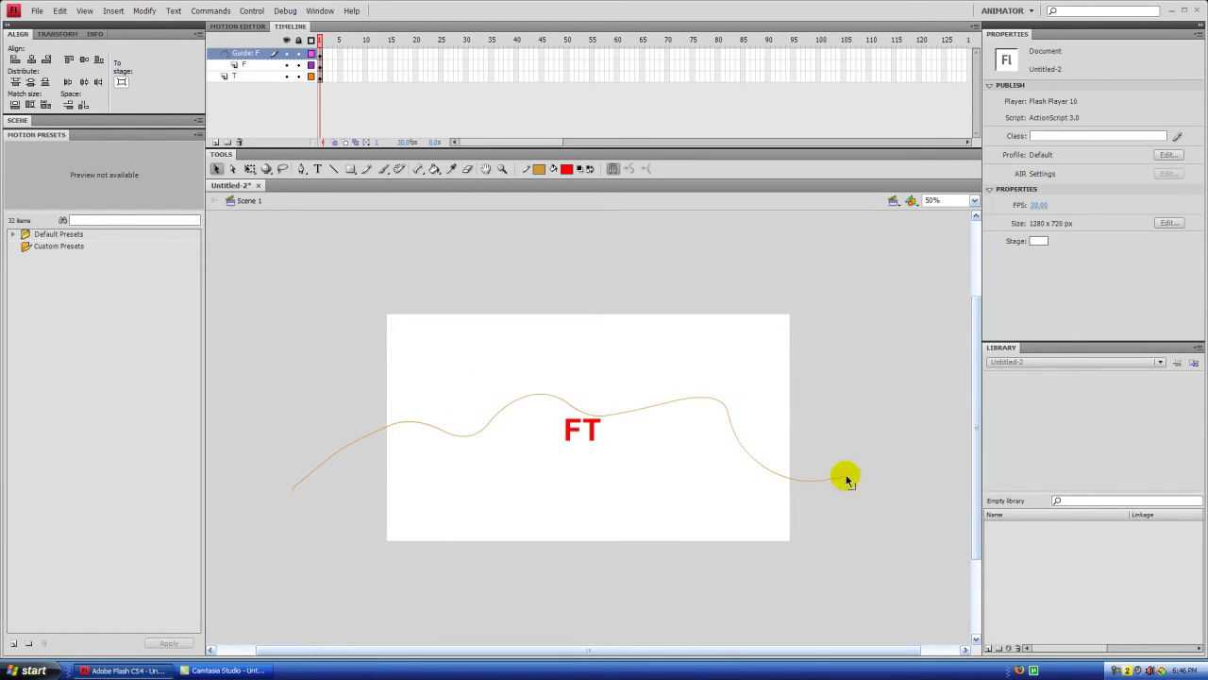
pyautogui.moveTo(849, 477); pyautogui.dragTo(933, 450)
pyautogui.click(290, 495)
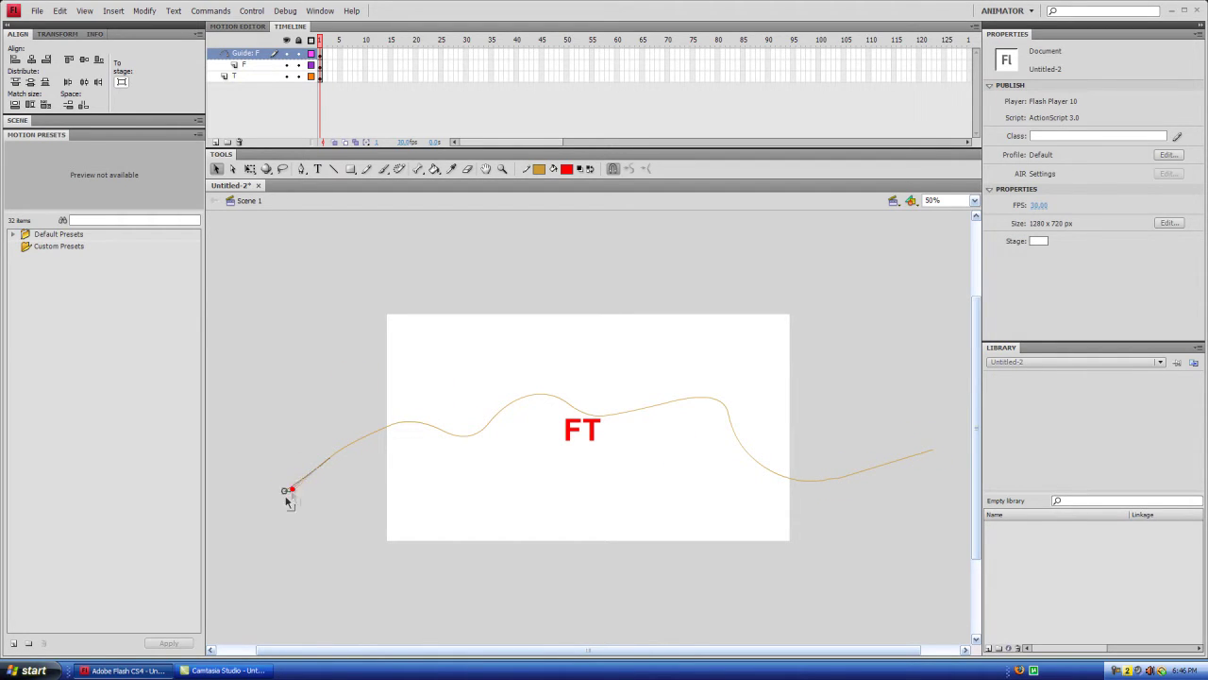
pyautogui.moveTo(287, 497); pyautogui.dragTo(256, 519)
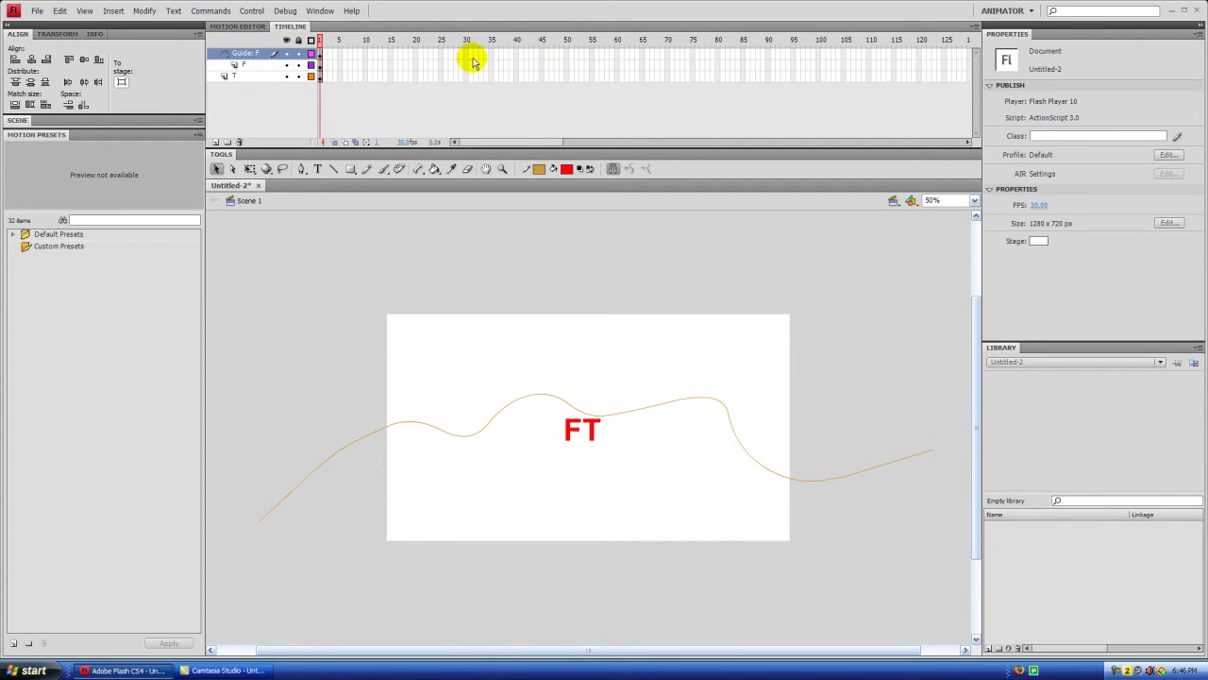
# Insert frames on all three layers up to frame 80
pyautogui.press('.')
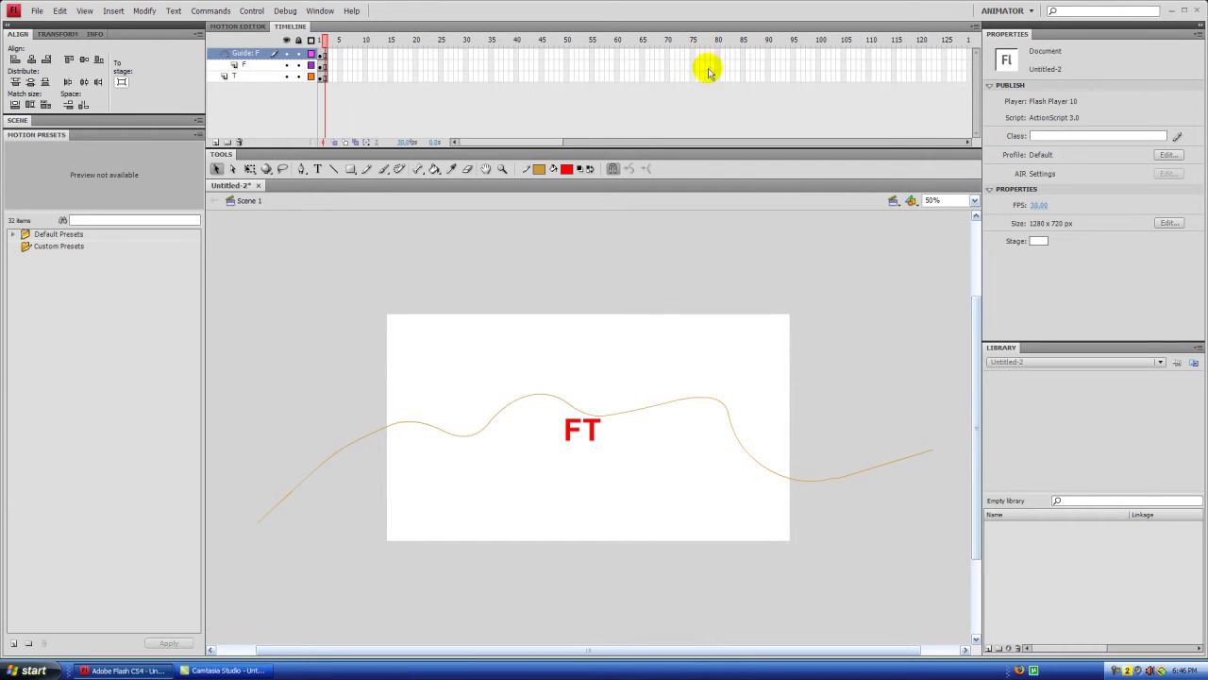
pyautogui.press('F5')
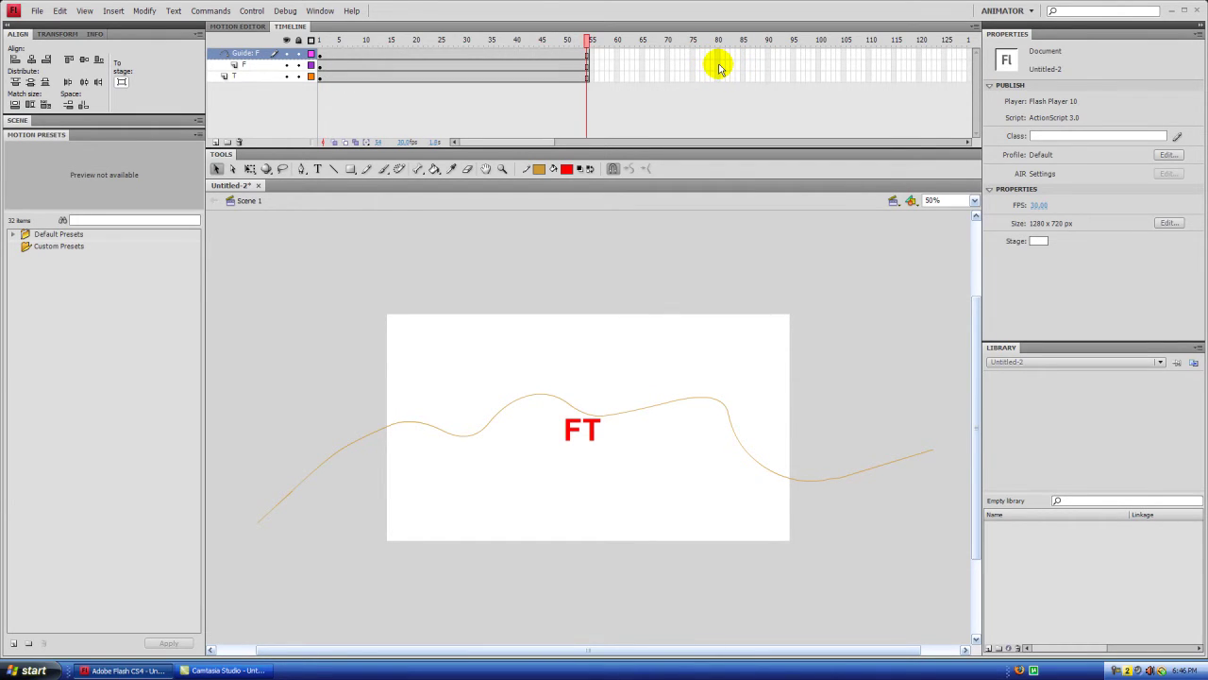
pyautogui.press('F5')
pyautogui.press('F5')
pyautogui.press('F5')
pyautogui.press('F5')
pyautogui.press('F5')
pyautogui.press('F5')
pyautogui.press('F5')
pyautogui.press('F5')
pyautogui.press('F5')
pyautogui.press('F5')
pyautogui.press('F5')
pyautogui.press('F5')
pyautogui.press('F5')
pyautogui.press('F5')
pyautogui.press('F5')
pyautogui.press('F5')
pyautogui.press('F5')
pyautogui.press('F5')
pyautogui.press('F5')
pyautogui.press('F5')
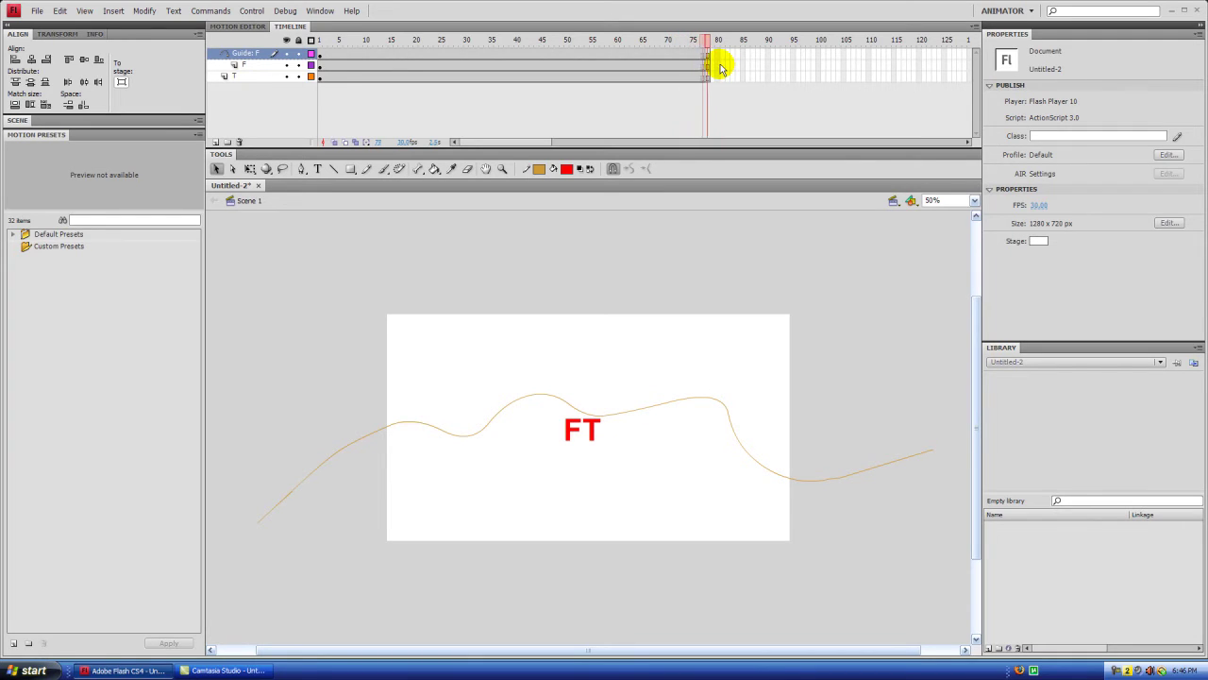
pyautogui.press('F5')
pyautogui.press('F5')
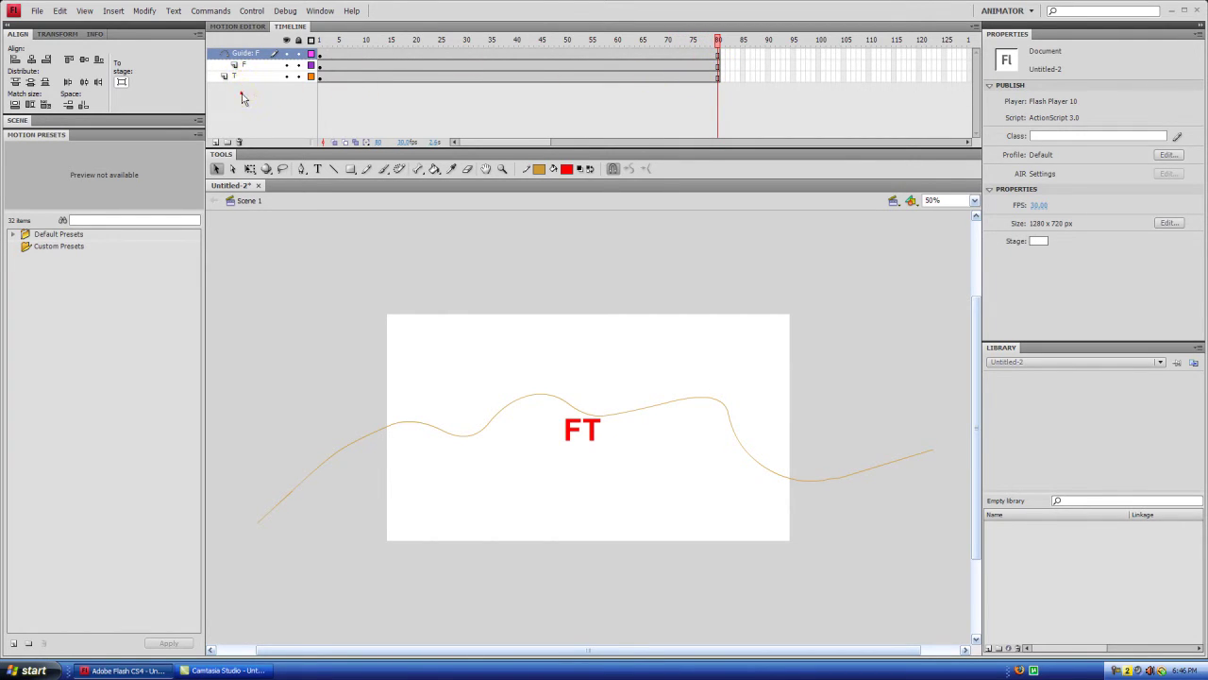
# Check the contents of layers F and Guide: F, then clear the selection
pyautogui.click(257, 65)
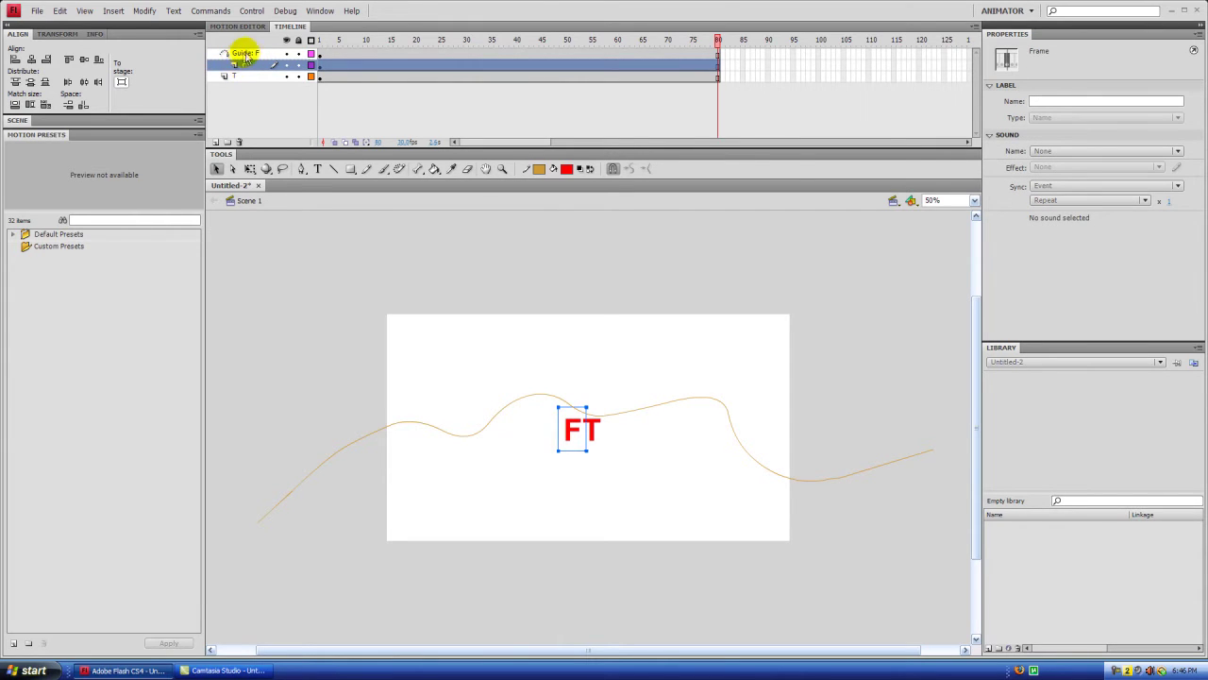
pyautogui.click(247, 53)
pyautogui.click(247, 64)
pyautogui.click(252, 54)
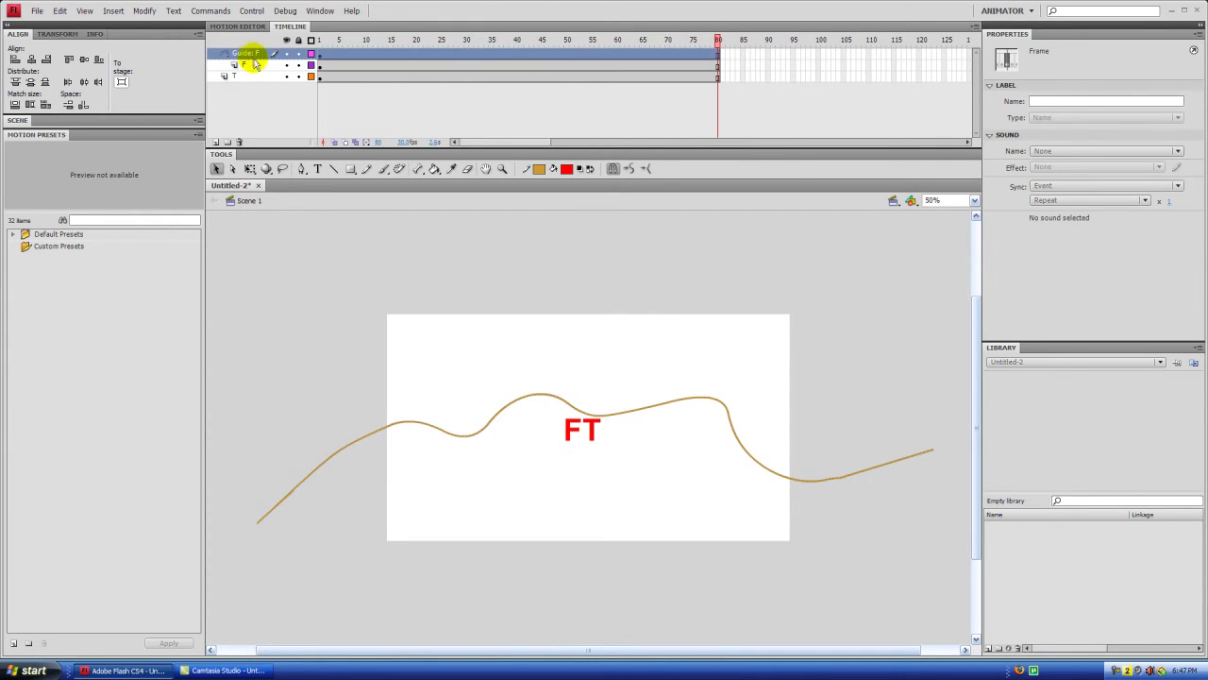
pyautogui.click(255, 99)
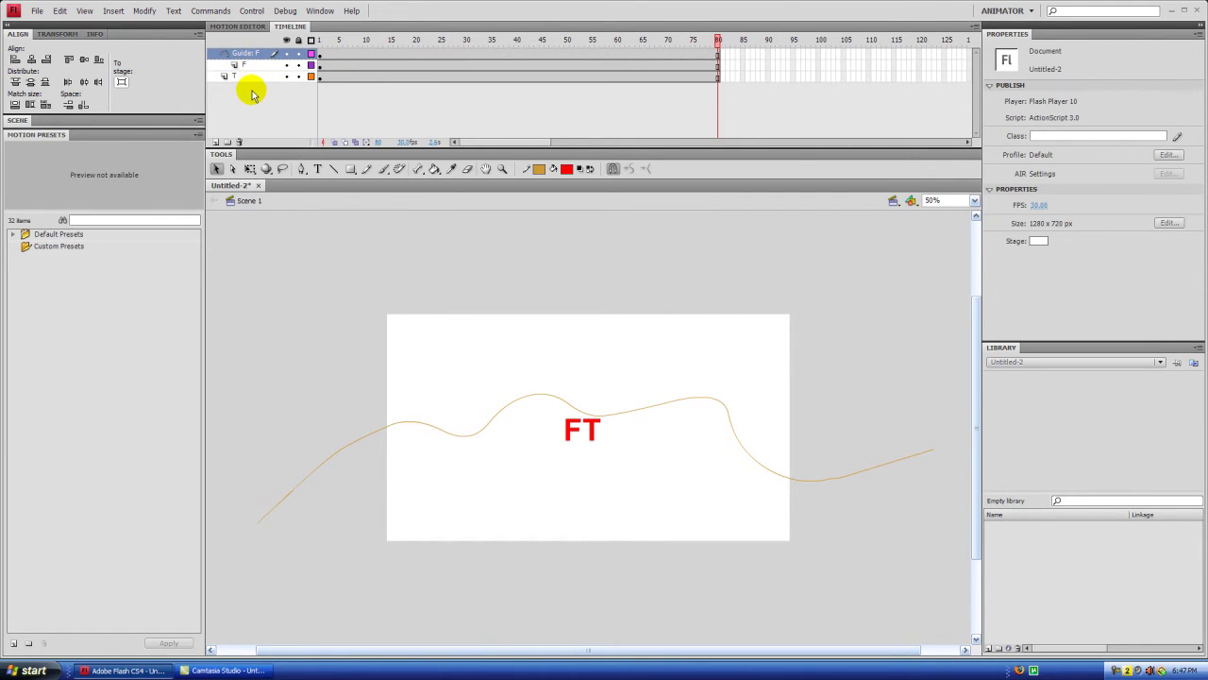
# Nest layer T under Guide: F beside layer F so both letters follow the path
pyautogui.click(243, 76)
pyautogui.click(249, 101)
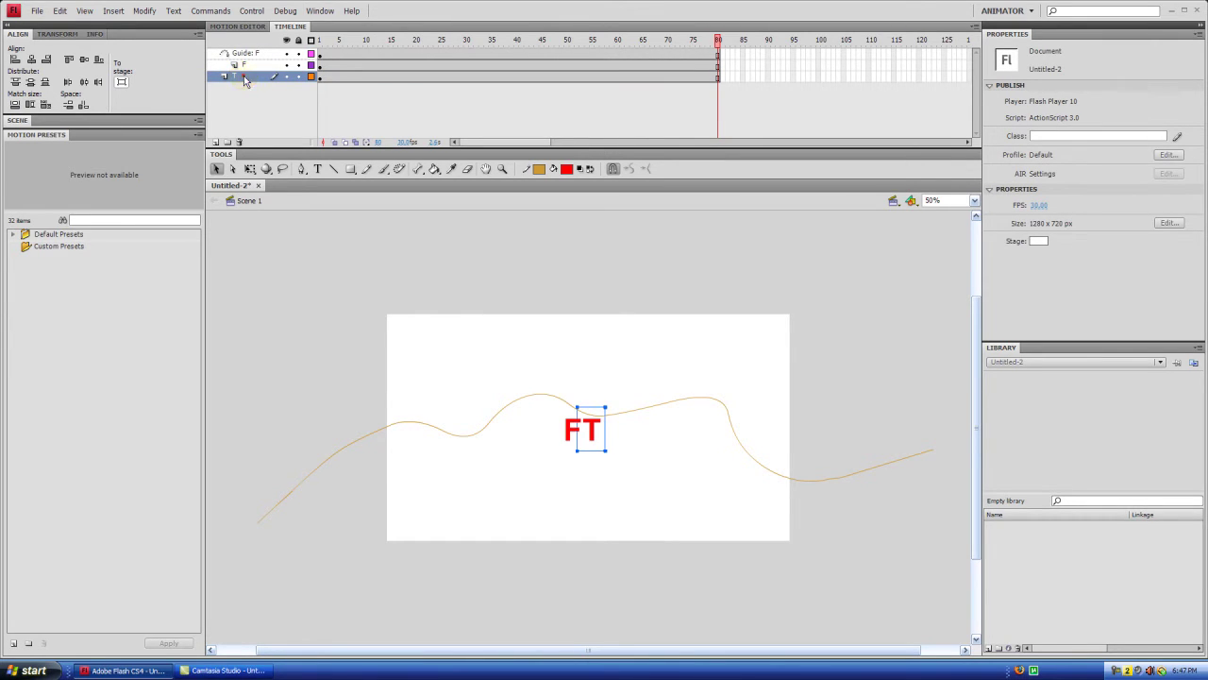
pyautogui.moveTo(250, 64); pyautogui.dragTo(246, 56)
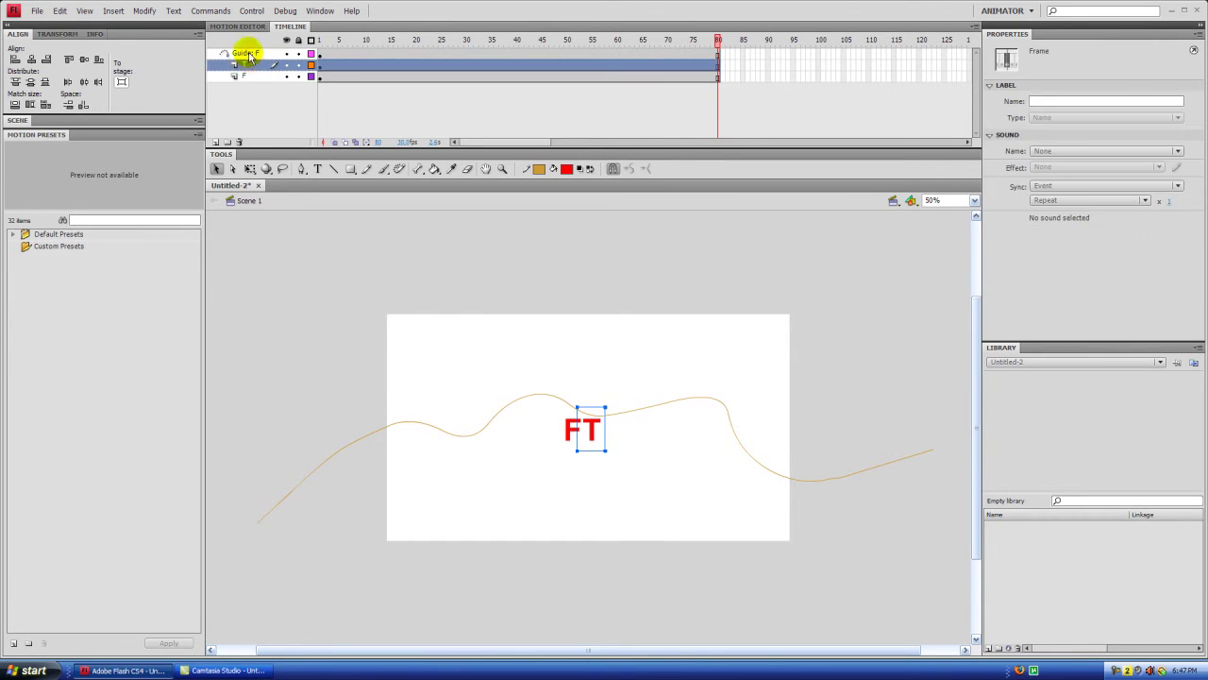
pyautogui.click(236, 104)
pyautogui.click(242, 50)
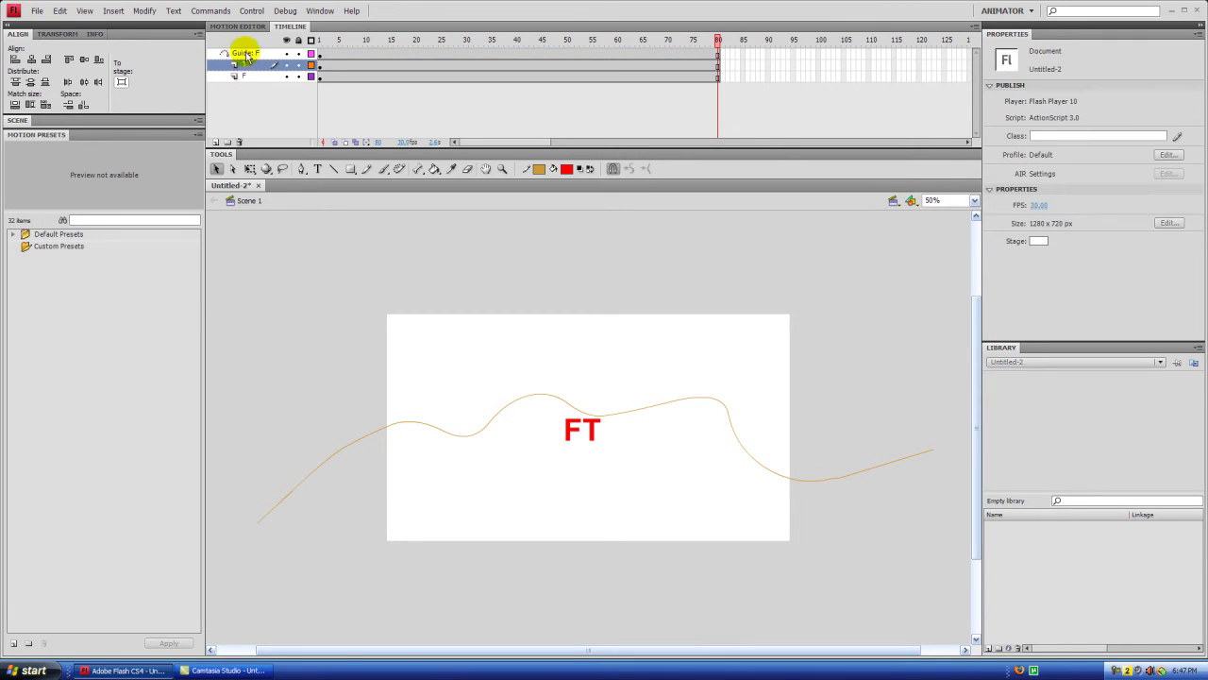
pyautogui.click(255, 65)
pyautogui.click(253, 82)
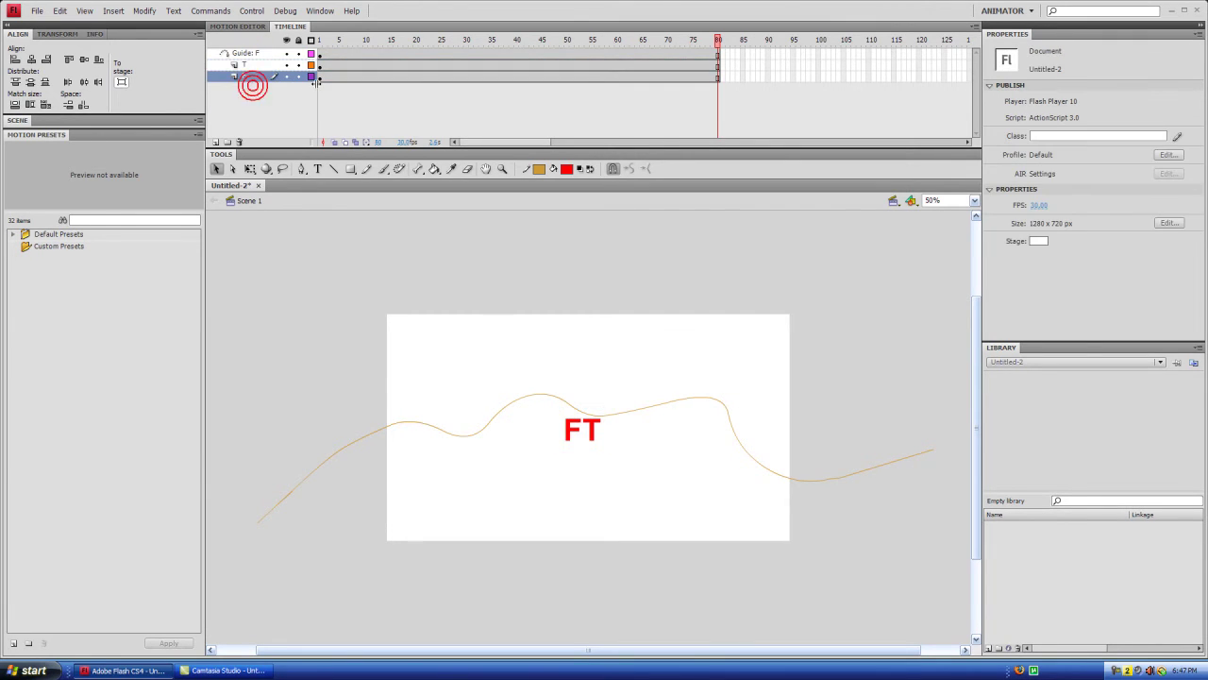
# Create a classic tween across layer T's frame span up to frame 80
pyautogui.click(718, 65)
pyautogui.rightClick(609, 69)
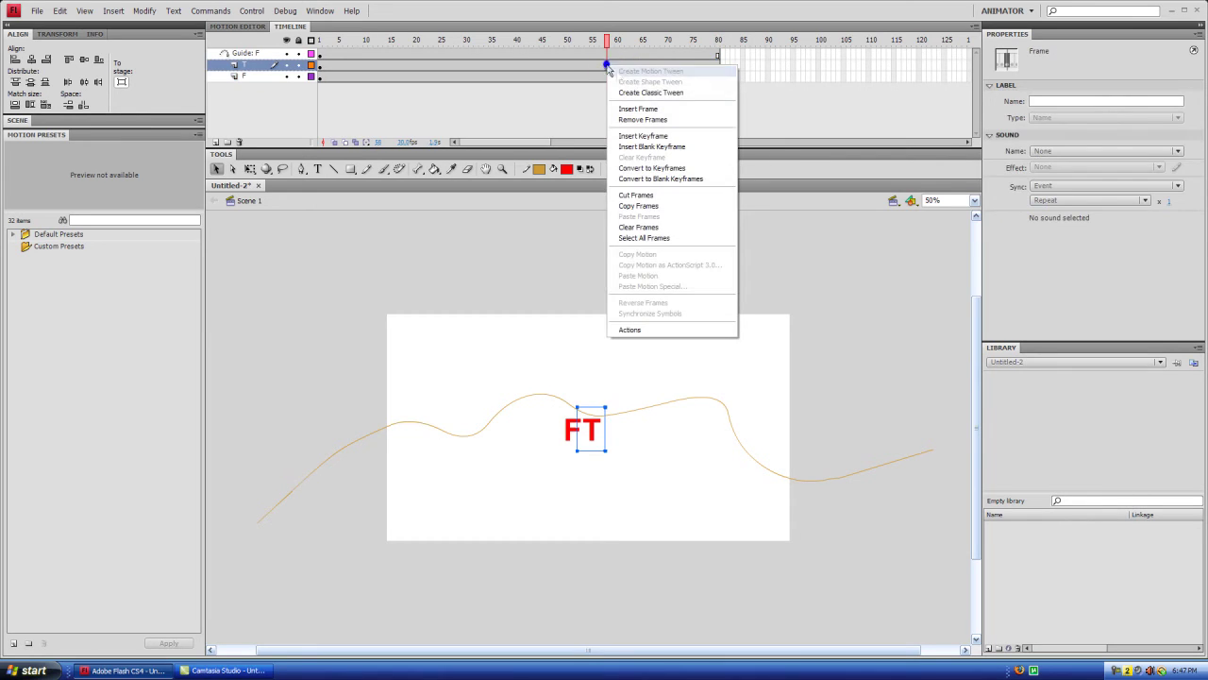
pyautogui.click(627, 89)
# Create a classic tween on layer F, check frame 80 on both layers, and return to frame 1
pyautogui.click(621, 76)
pyautogui.rightClick(622, 82)
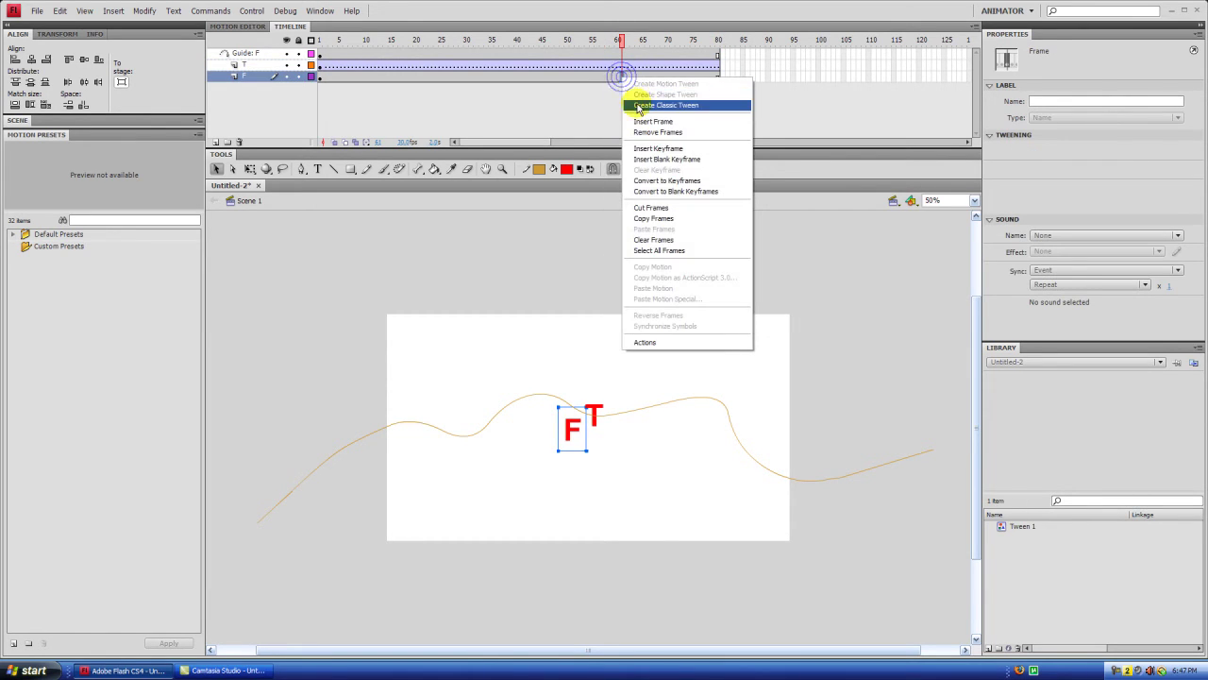
pyautogui.click(642, 101)
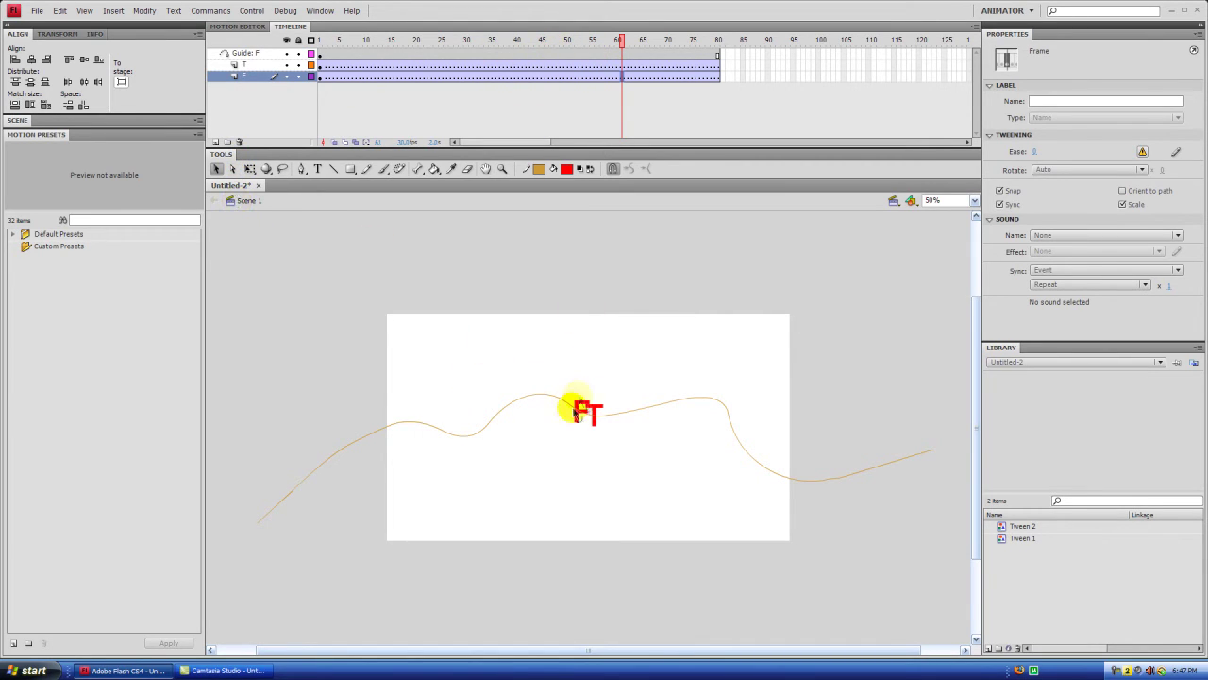
pyautogui.click(716, 65)
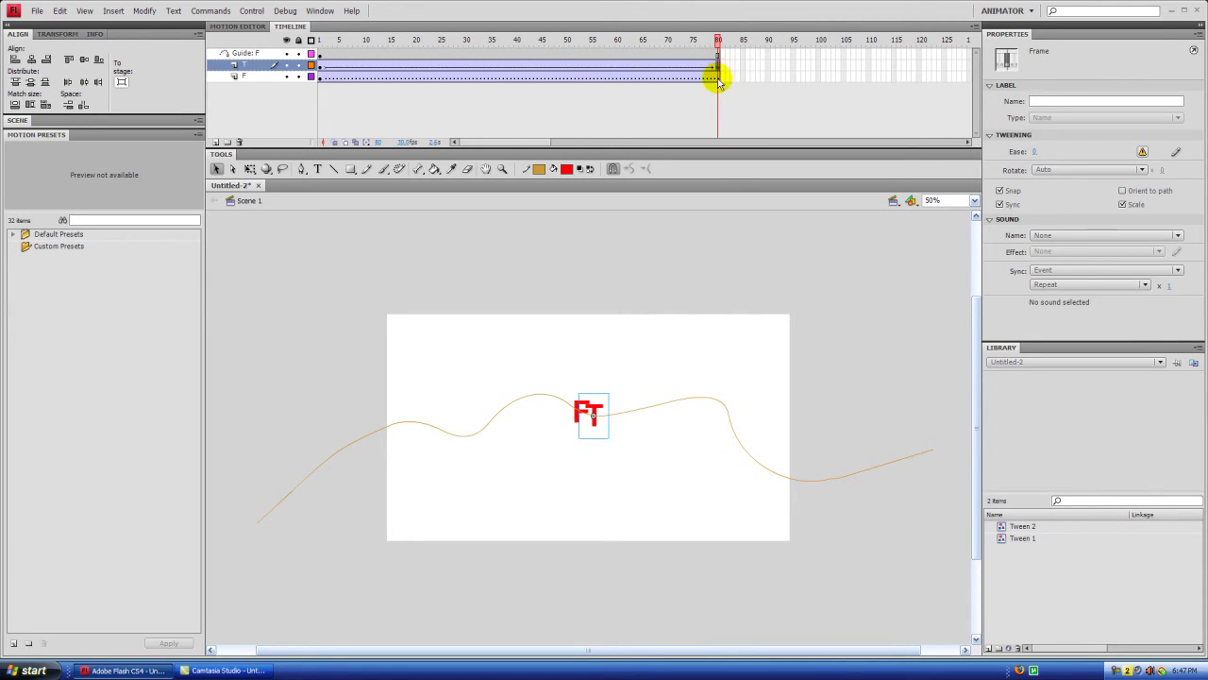
pyautogui.click(718, 78)
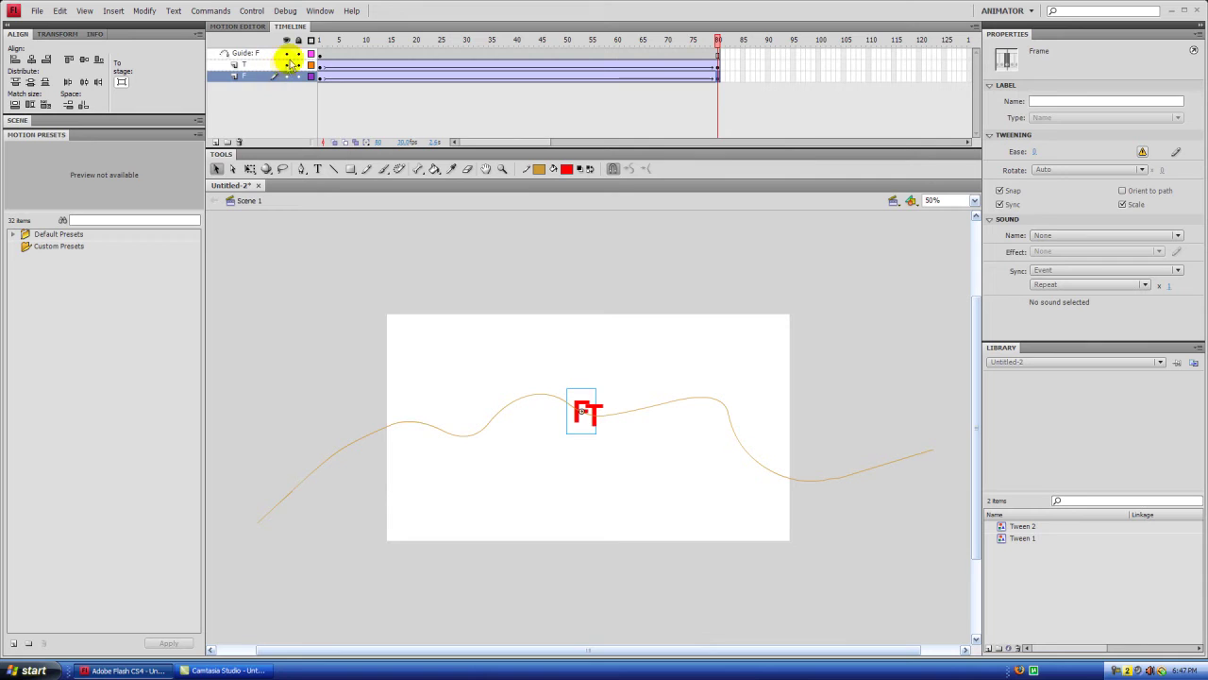
pyautogui.click(321, 39)
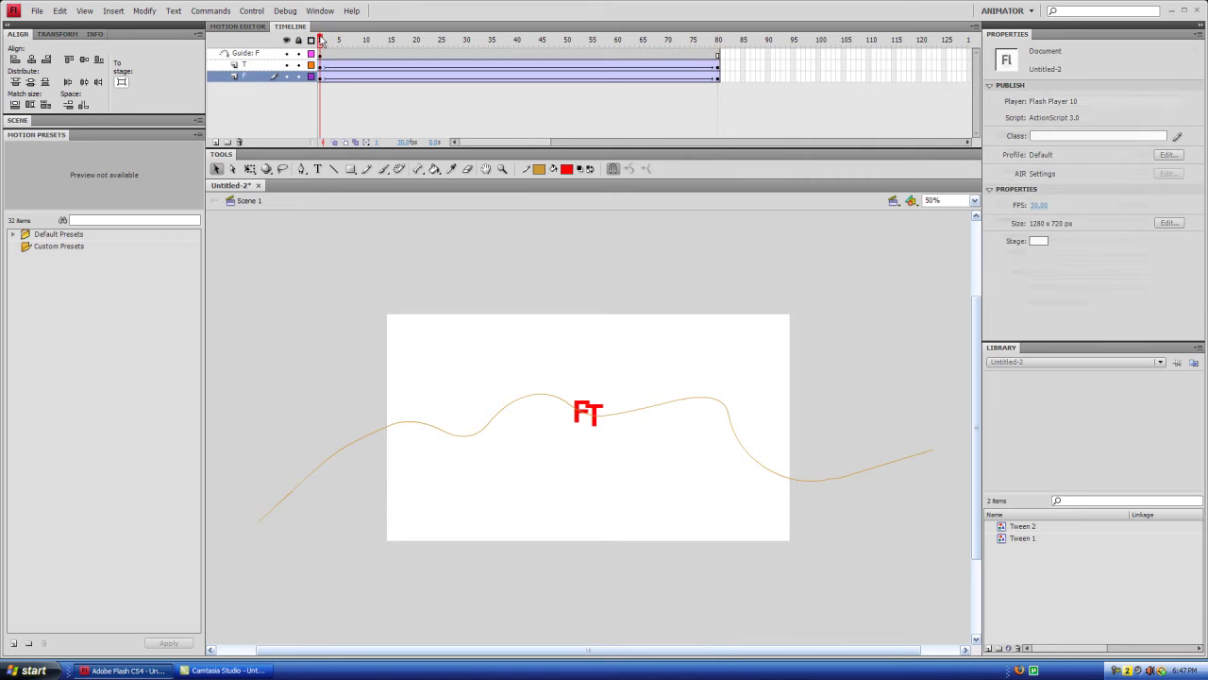
# At frame 1, snap the F letter onto the guide path's lower-left start and select T
pyautogui.click(580, 415)
pyautogui.moveTo(580, 415); pyautogui.dragTo(349, 465)
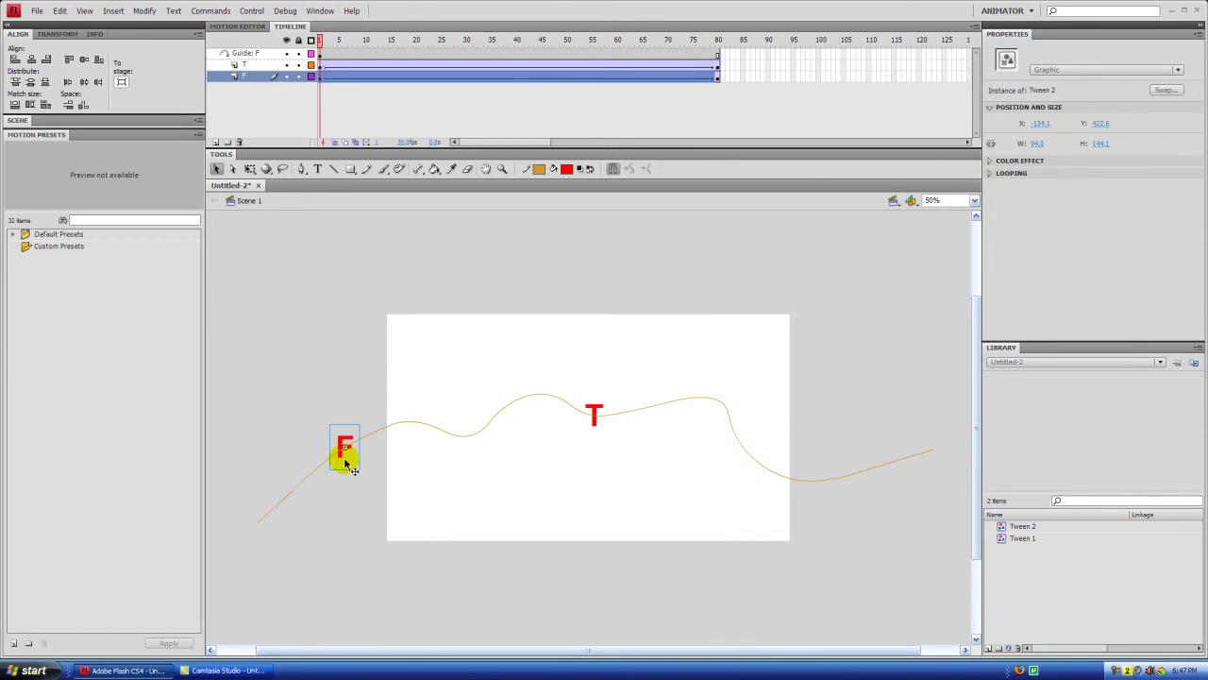
pyautogui.moveTo(369, 553); pyautogui.dragTo(307, 492)
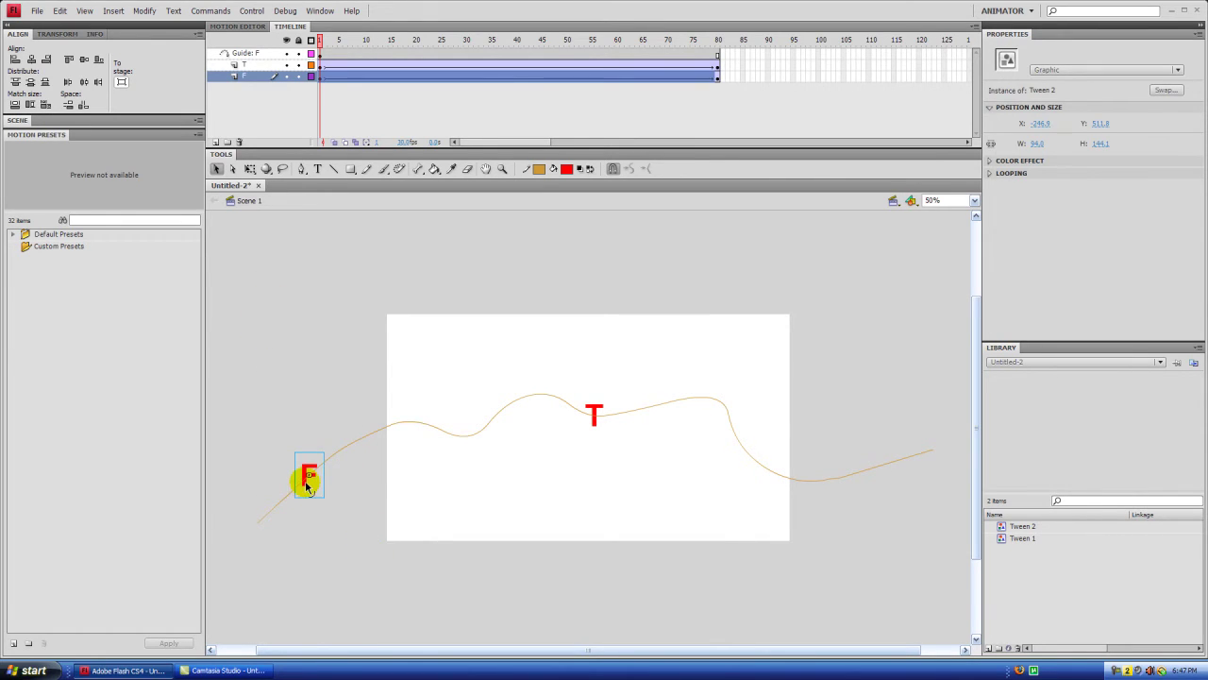
pyautogui.moveTo(392, 530); pyautogui.dragTo(307, 484)
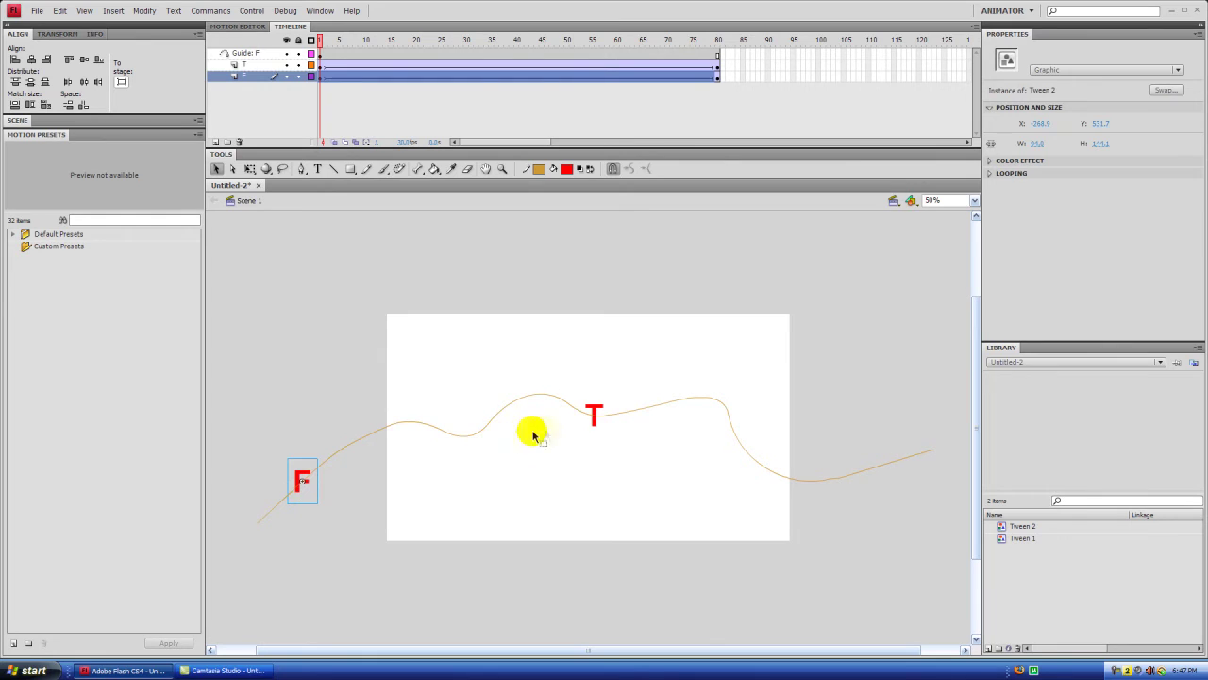
pyautogui.click(595, 408)
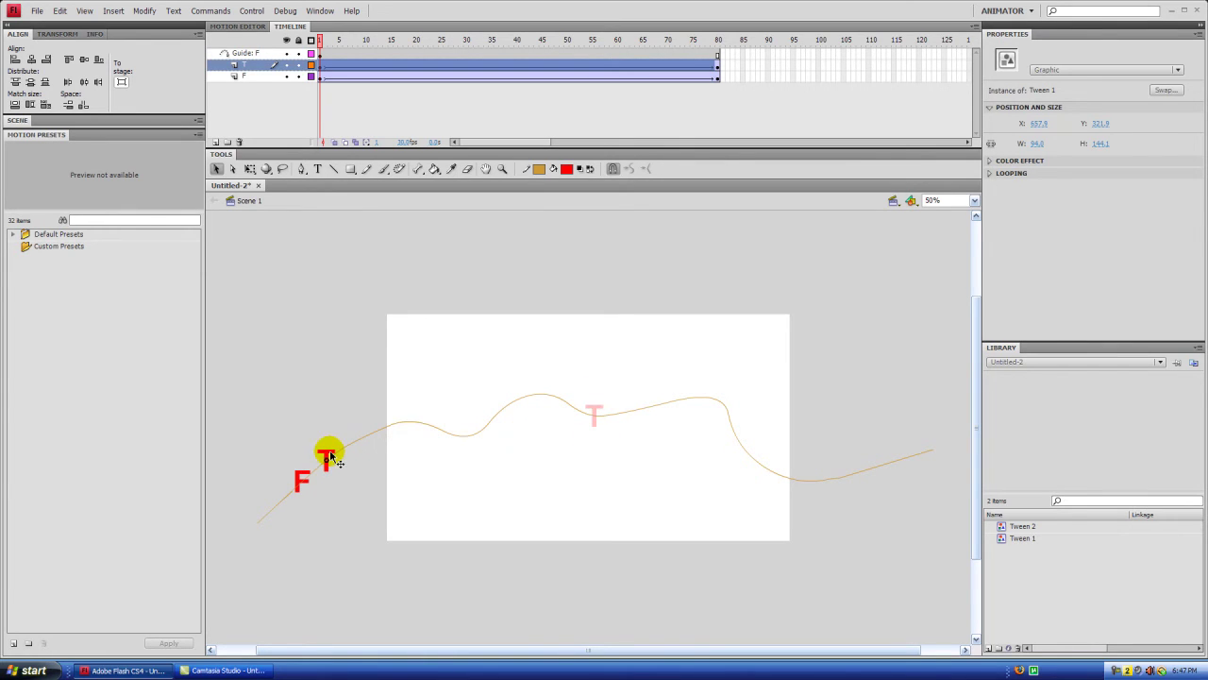
# At frame 80, drag the T and F letters to the right end of the guide path
pyautogui.click(717, 39)
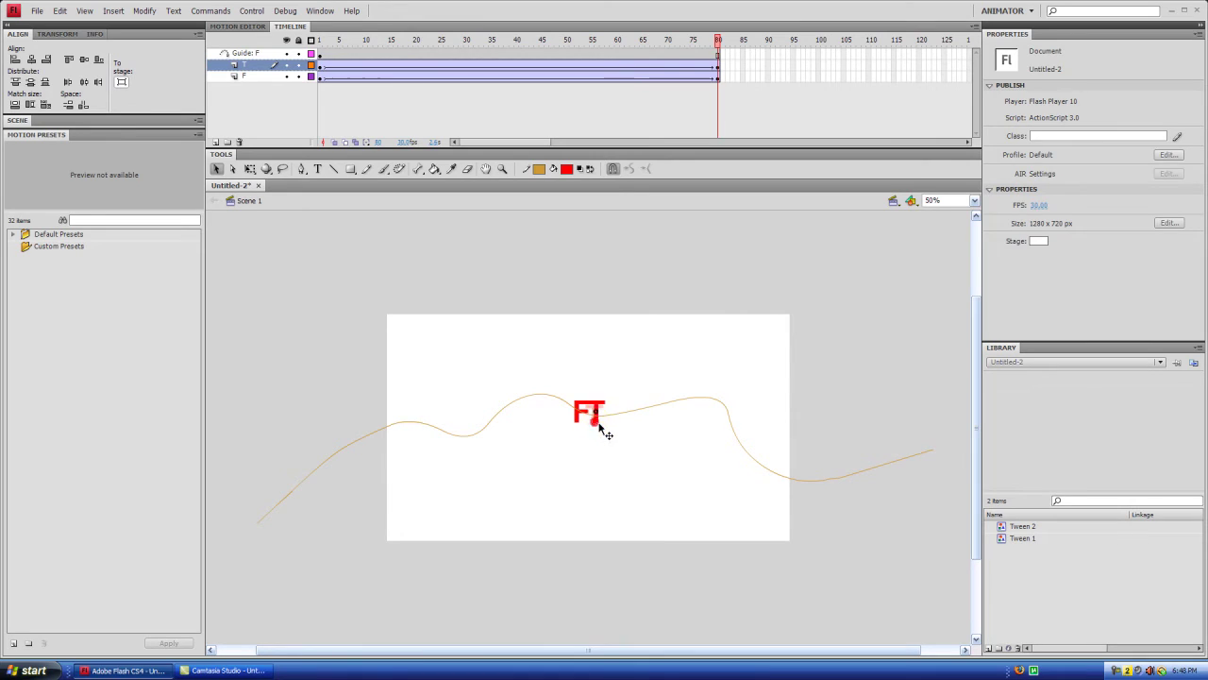
pyautogui.moveTo(601, 429); pyautogui.dragTo(914, 462)
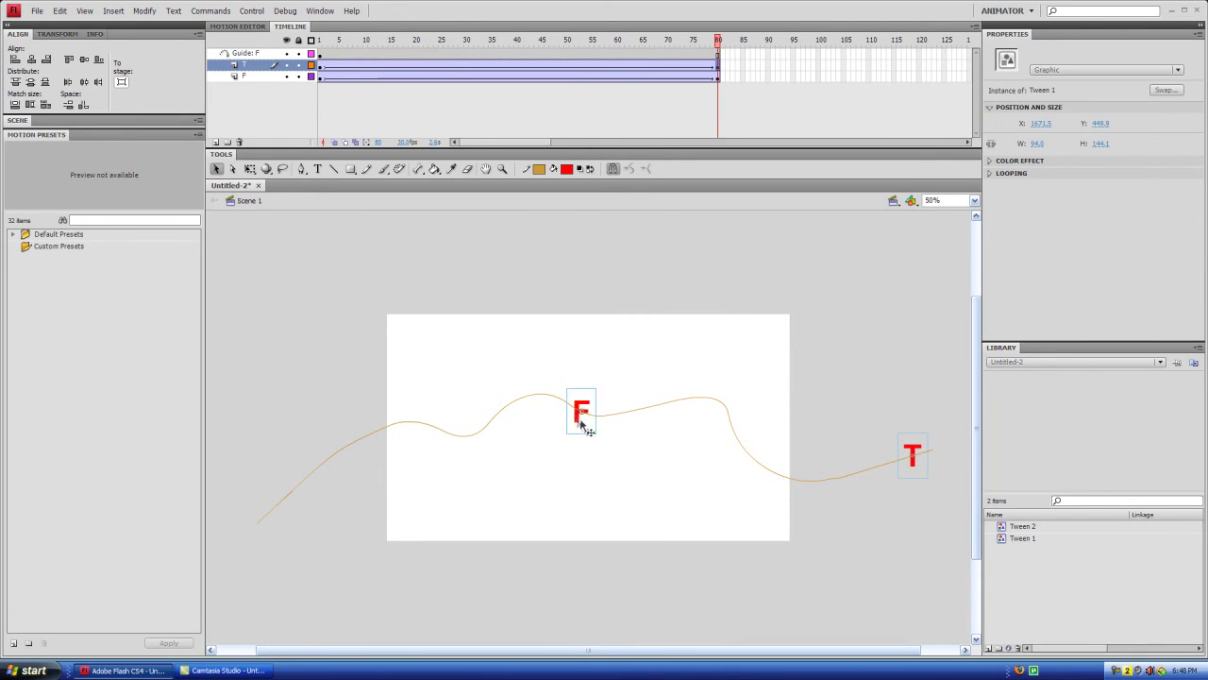
pyautogui.moveTo(580, 422); pyautogui.dragTo(887, 472)
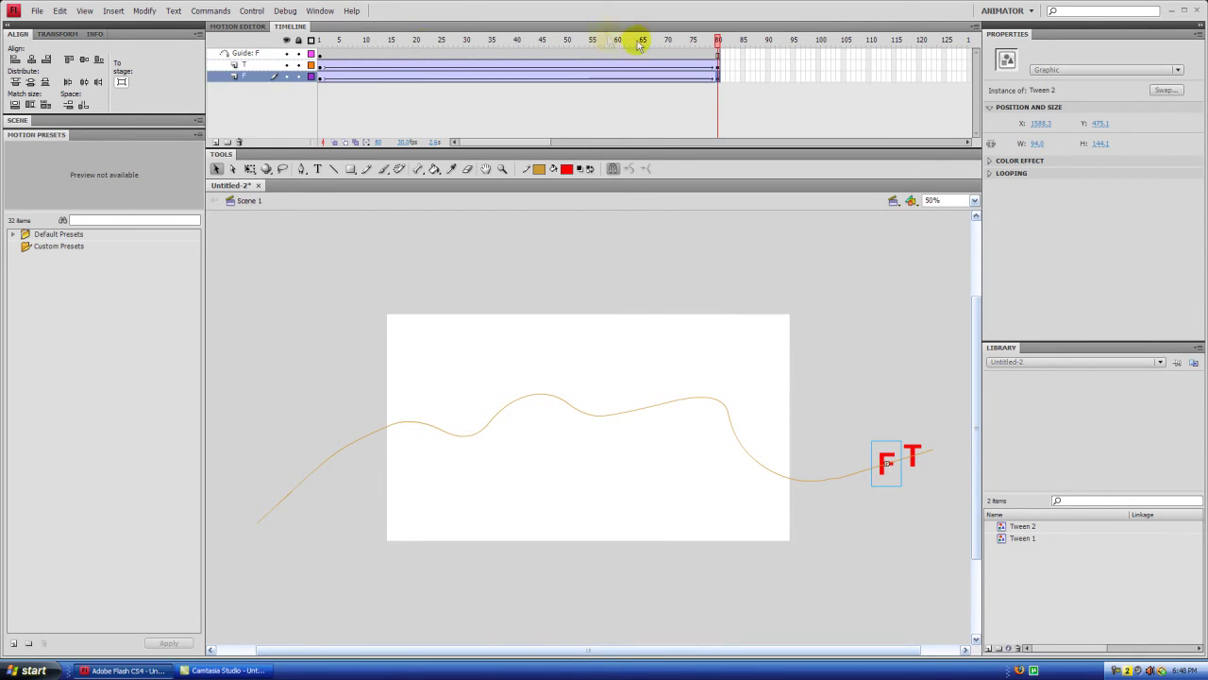
# Scrub the timeline to confirm both letters follow the path, then test the movie with Ctrl+Enter
pyautogui.moveTo(719, 44); pyautogui.dragTo(323, 105)
pyautogui.click(252, 66)
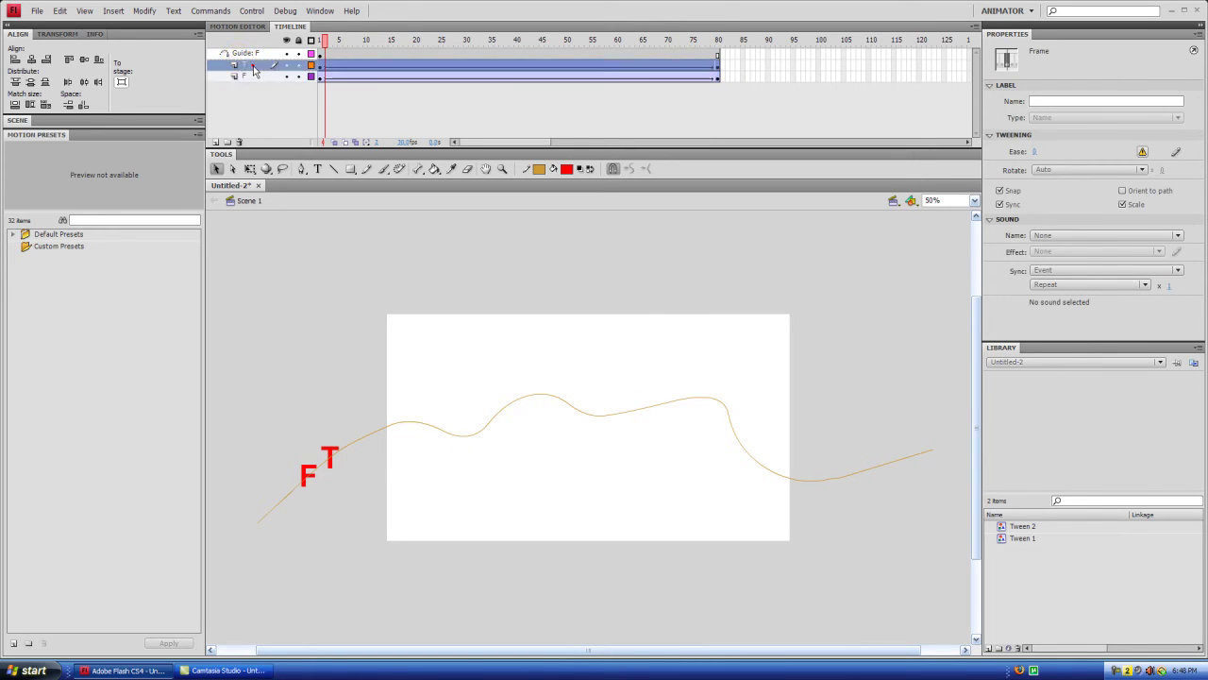
pyautogui.click(248, 84)
pyautogui.moveTo(326, 40); pyautogui.dragTo(440, 85)
pyautogui.hotkey('ctrl', 'Return')
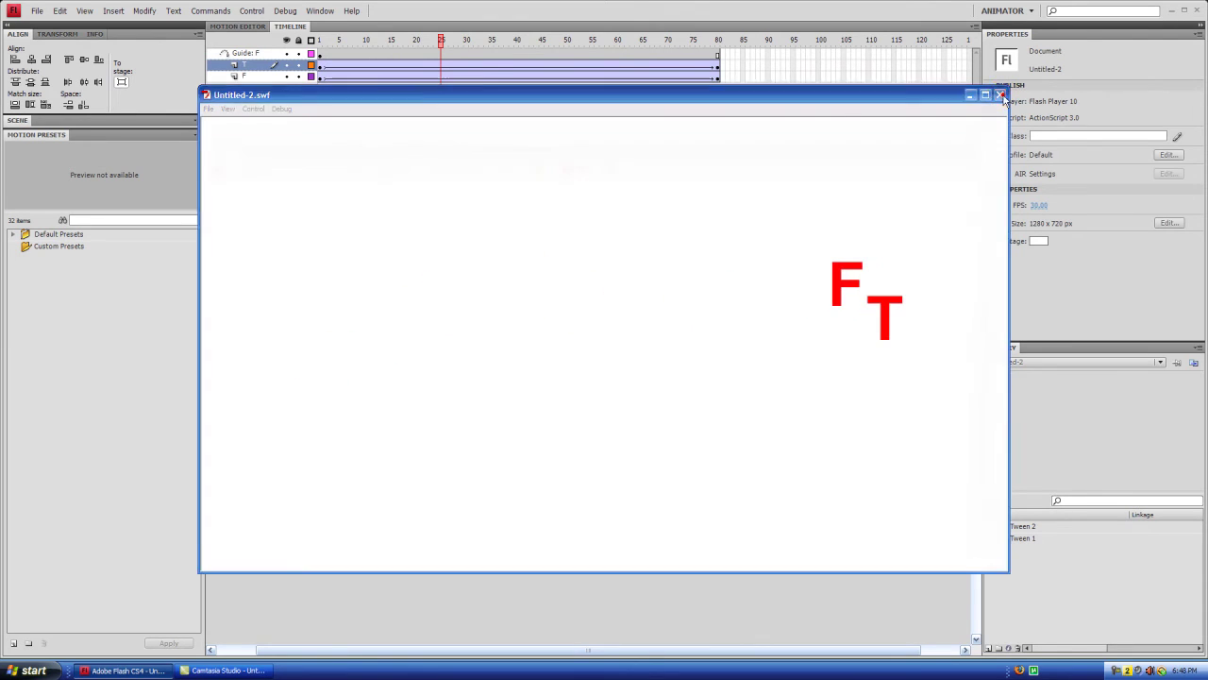
# Close the SWF preview, rewind the playhead to frame 1, and close the Untitled-2 document
pyautogui.click(999, 95)
pyautogui.moveTo(436, 38); pyautogui.dragTo(317, 38)
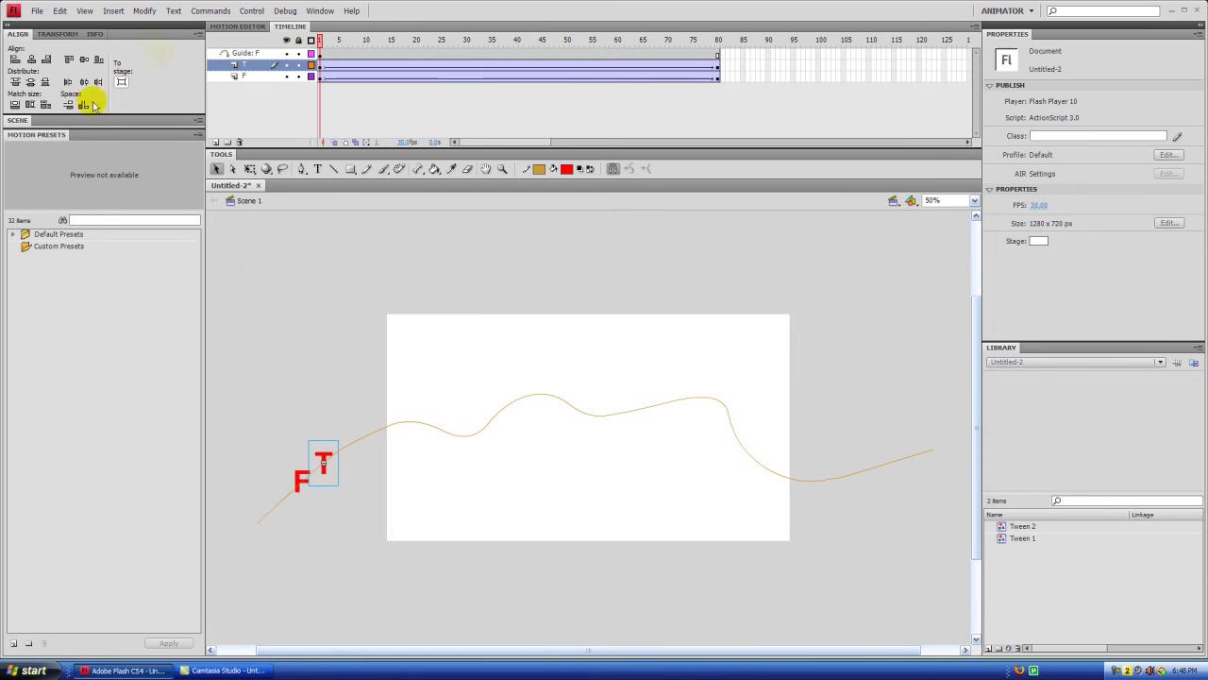
pyautogui.click(259, 186)
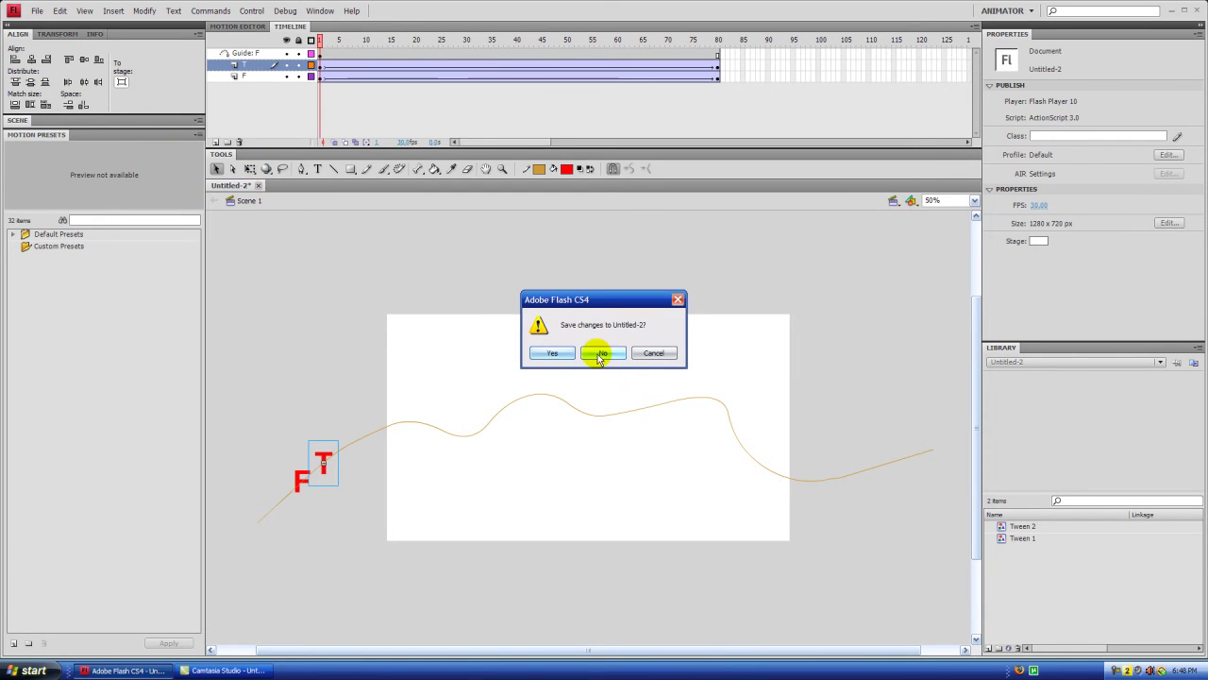
# Discard Untitled-2 without saving and create a new ActionScript 3.0 Flash file
pyautogui.click(601, 355)
pyautogui.click(38, 11)
pyautogui.click(44, 25)
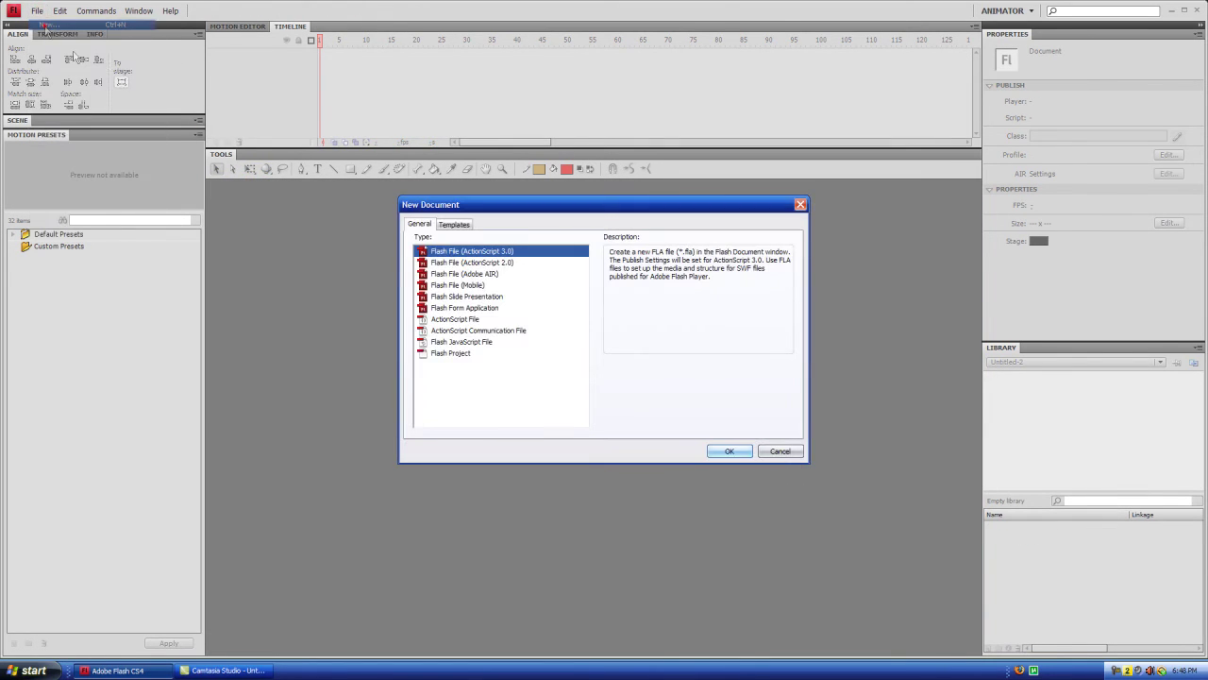
pyautogui.doubleClick(457, 256)
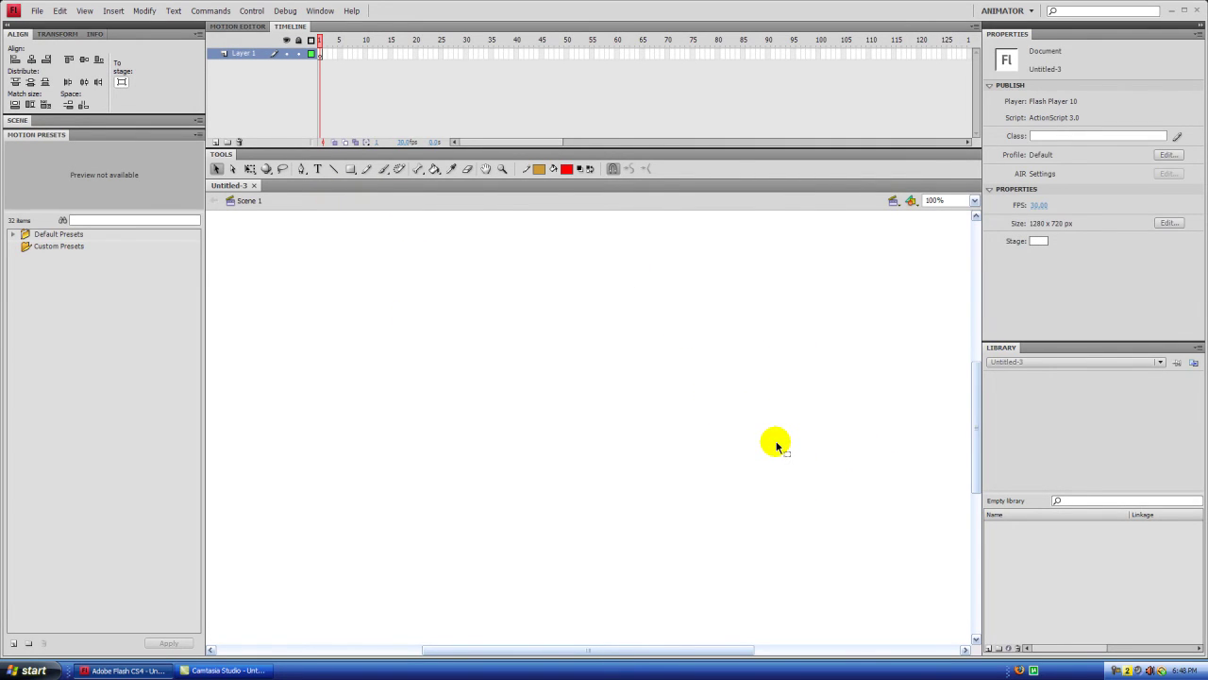
# Draw a small red circle on the new stage with the Oval tool
pyautogui.hotkey('ctrl', '-')
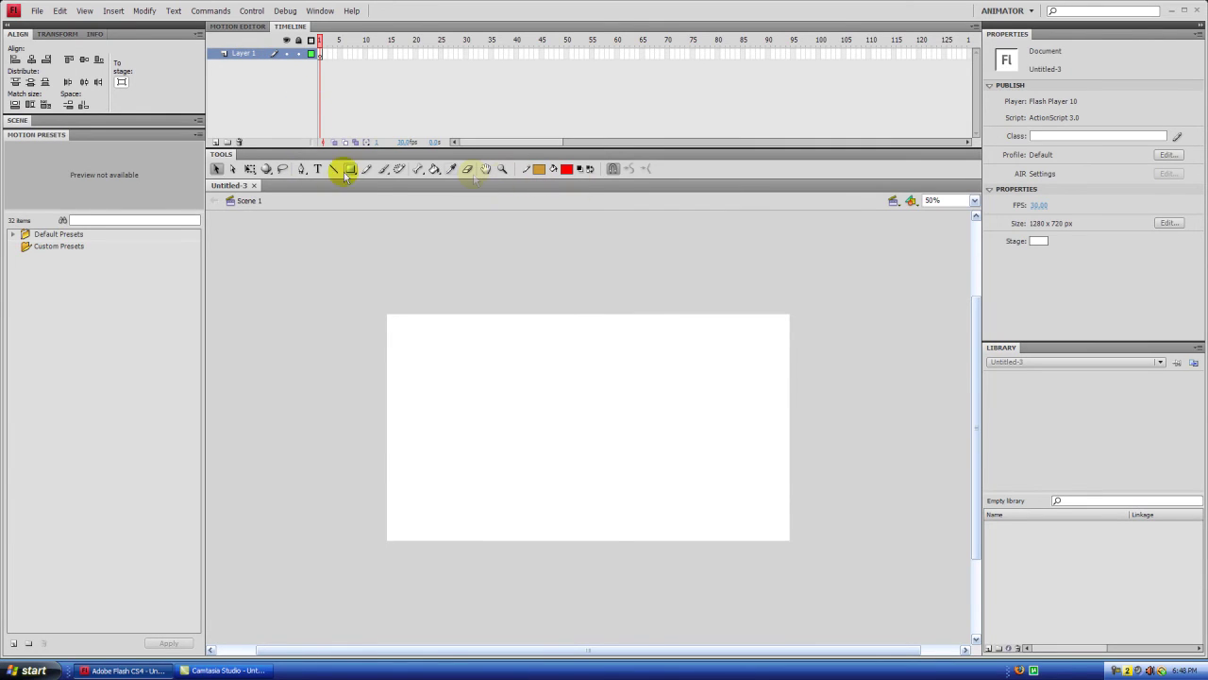
pyautogui.moveTo(351, 170); pyautogui.dragTo(406, 184)
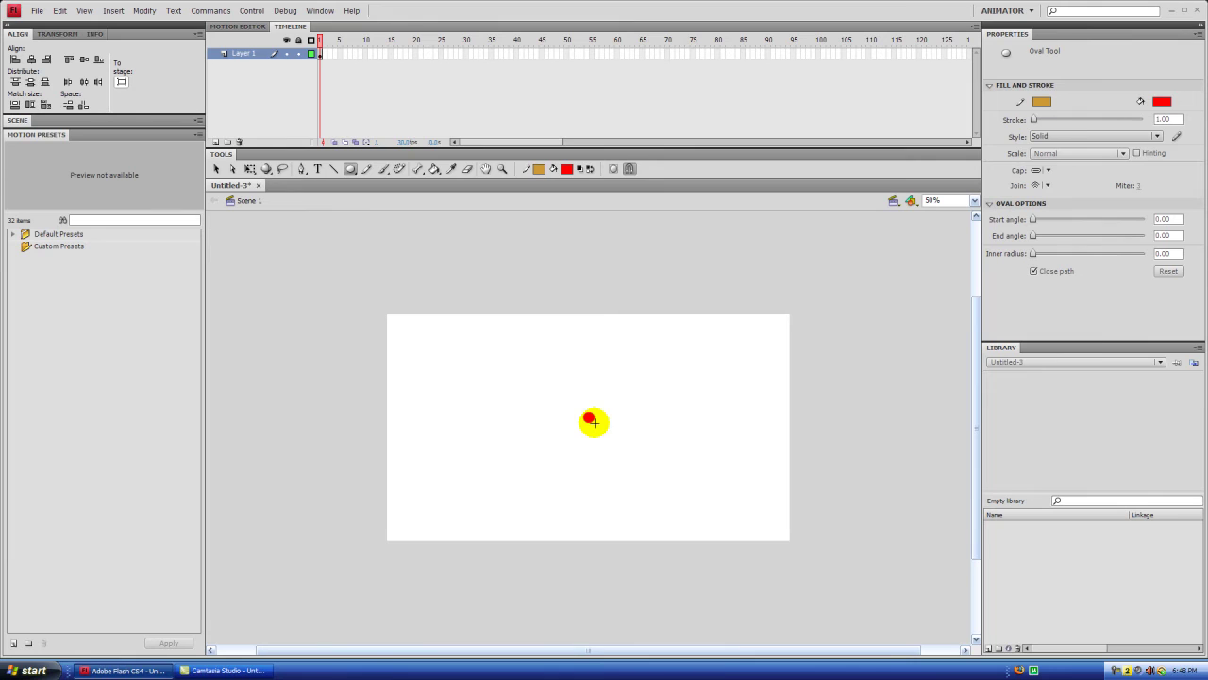
pyautogui.click(216, 168)
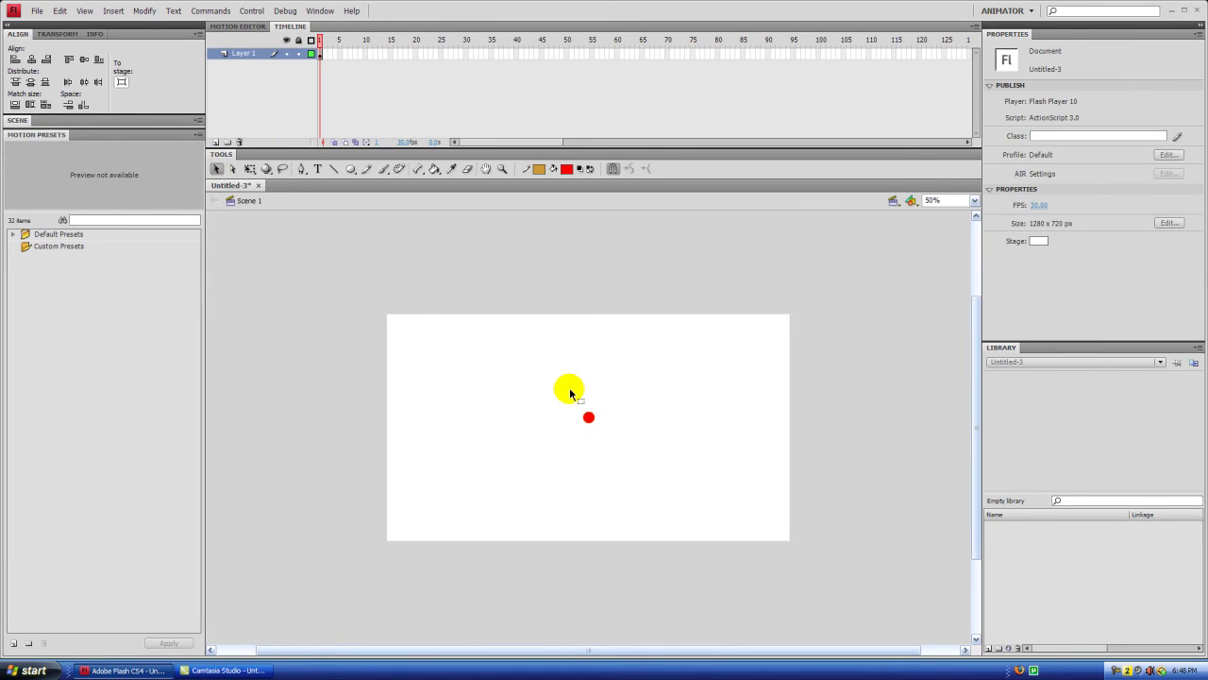
pyautogui.hotkey('ctrl', '1')
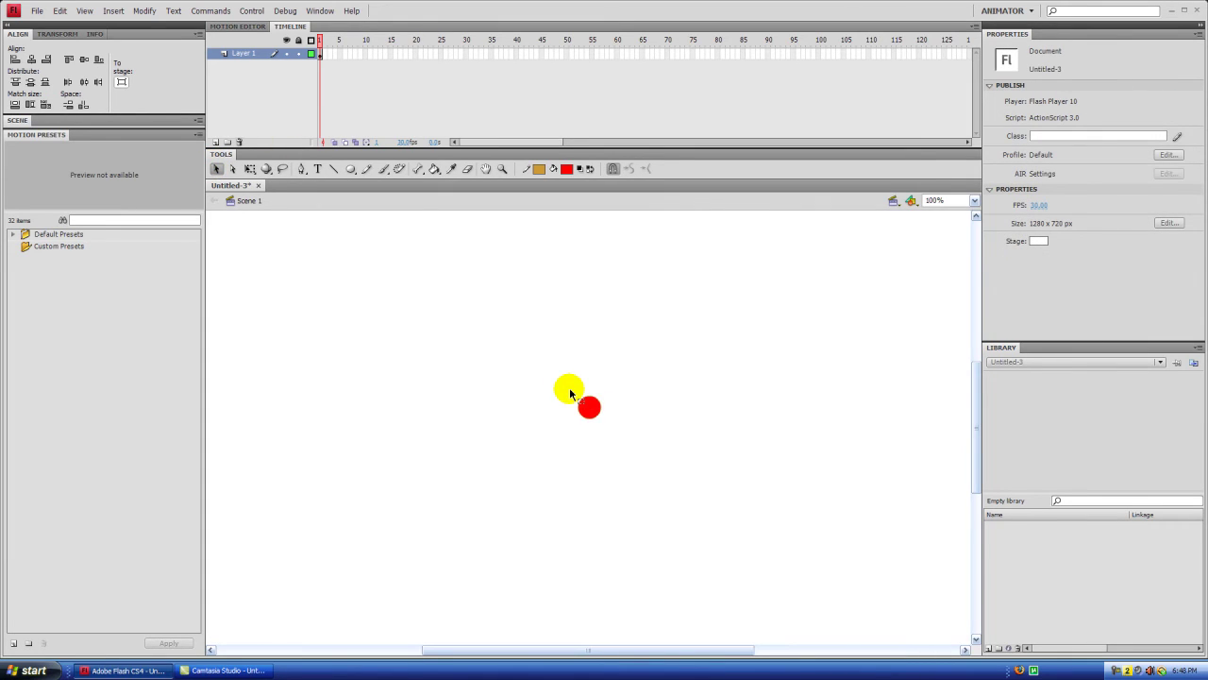
pyautogui.moveTo(977, 419)
pyautogui.mouseDown()
pyautogui.moveTo(984, 436)
pyautogui.moveTo(990, 412)
pyautogui.moveTo(976, 422)
pyautogui.mouseUp()
# Add a classic motion guide layer above Layer 1
pyautogui.rightClick(243, 55)
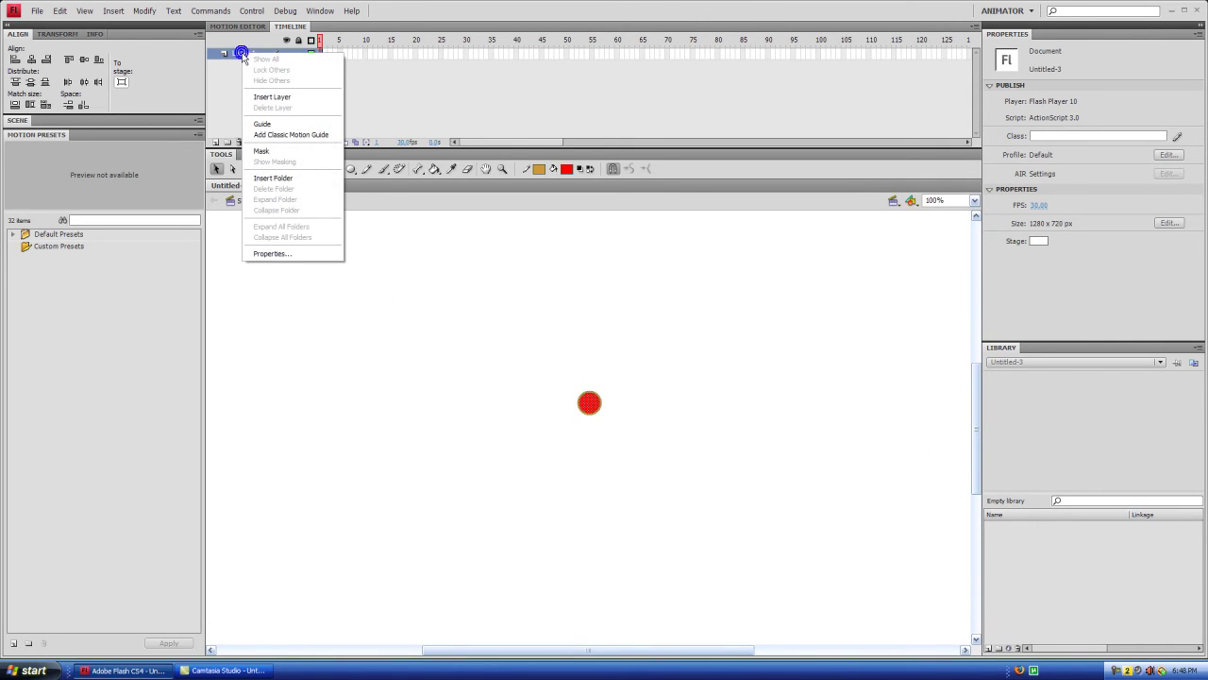
pyautogui.click(256, 116)
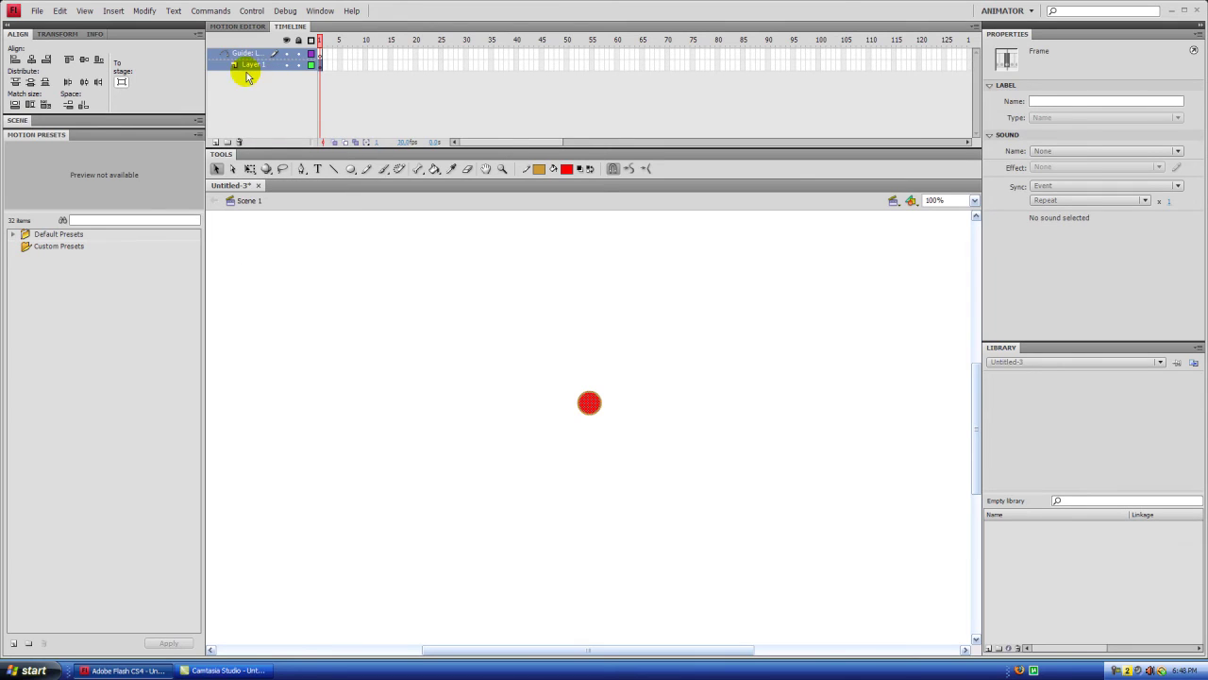
pyautogui.click(256, 86)
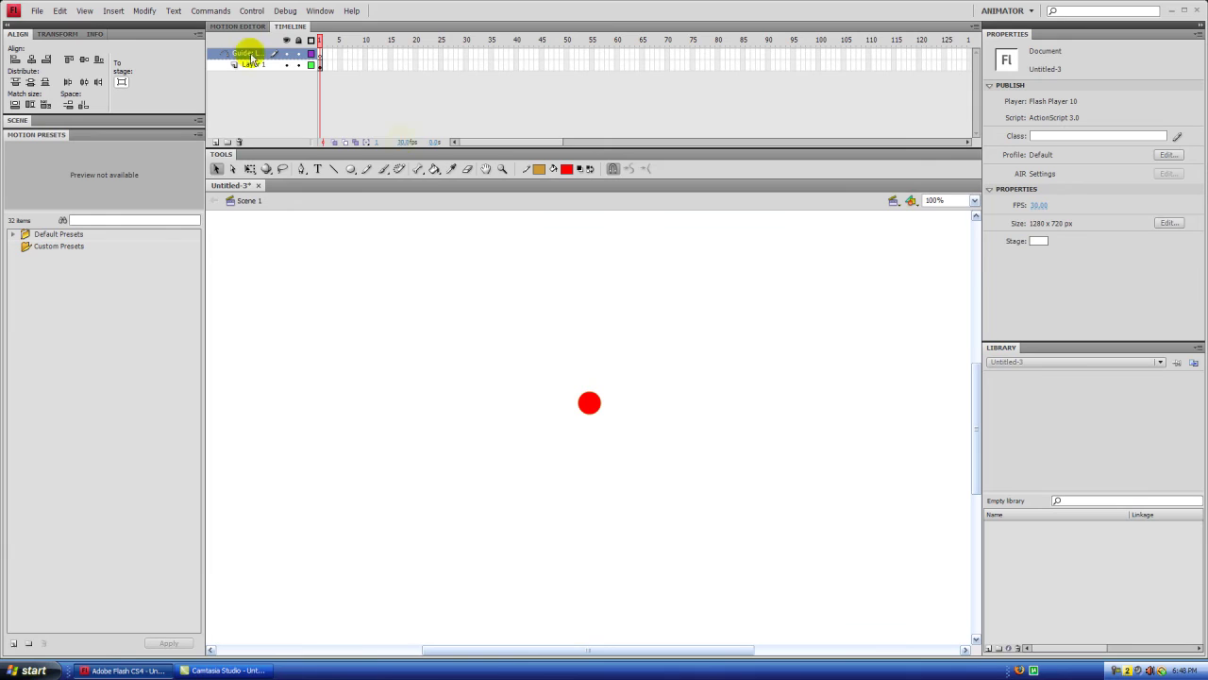
# Pencil a bouncing zigzag guide path left of the arc, redoing two rough attempts
pyautogui.click(367, 170)
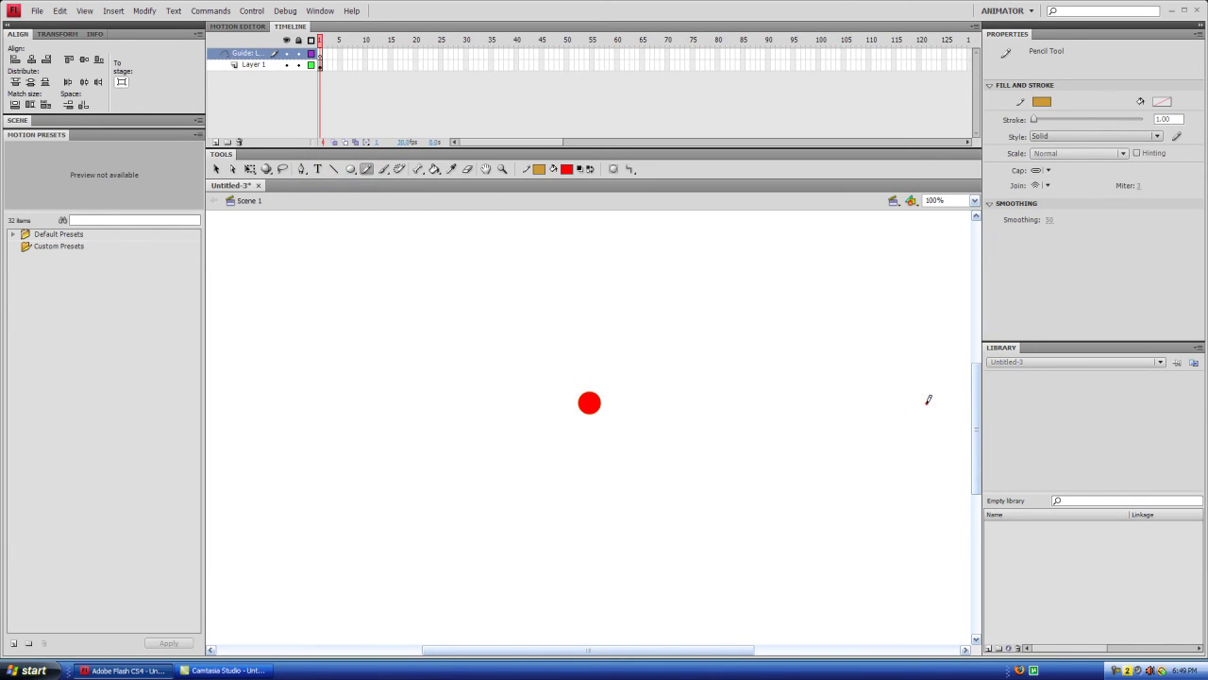
pyautogui.moveTo(890, 371)
pyautogui.mouseDown()
pyautogui.moveTo(743, 344)
pyautogui.moveTo(670, 387)
pyautogui.moveTo(610, 496)
pyautogui.moveTo(588, 442)
pyautogui.moveTo(550, 474)
pyautogui.moveTo(503, 456)
pyautogui.moveTo(450, 480)
pyautogui.mouseUp()
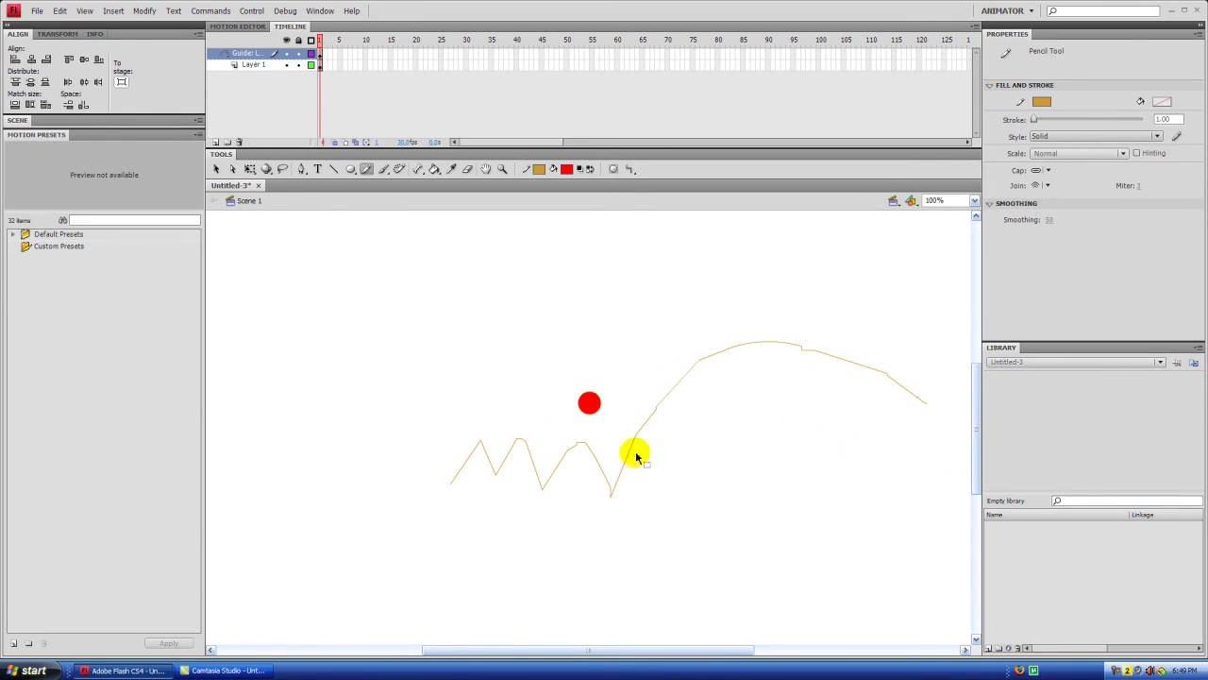
pyautogui.hotkey('ctrl', 'z')
pyautogui.moveTo(780, 398)
pyautogui.mouseDown()
pyautogui.moveTo(621, 487)
pyautogui.moveTo(572, 438)
pyautogui.moveTo(506, 426)
pyautogui.moveTo(441, 476)
pyautogui.mouseUp()
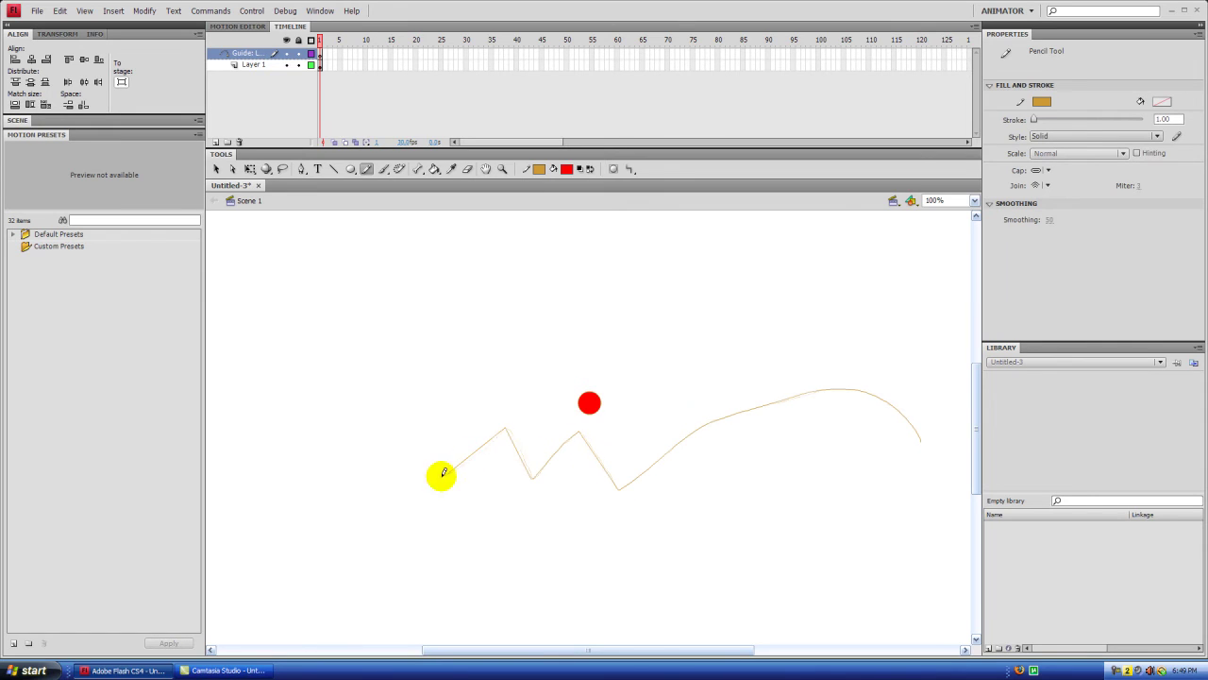
pyautogui.hotkey('ctrl', 'z')
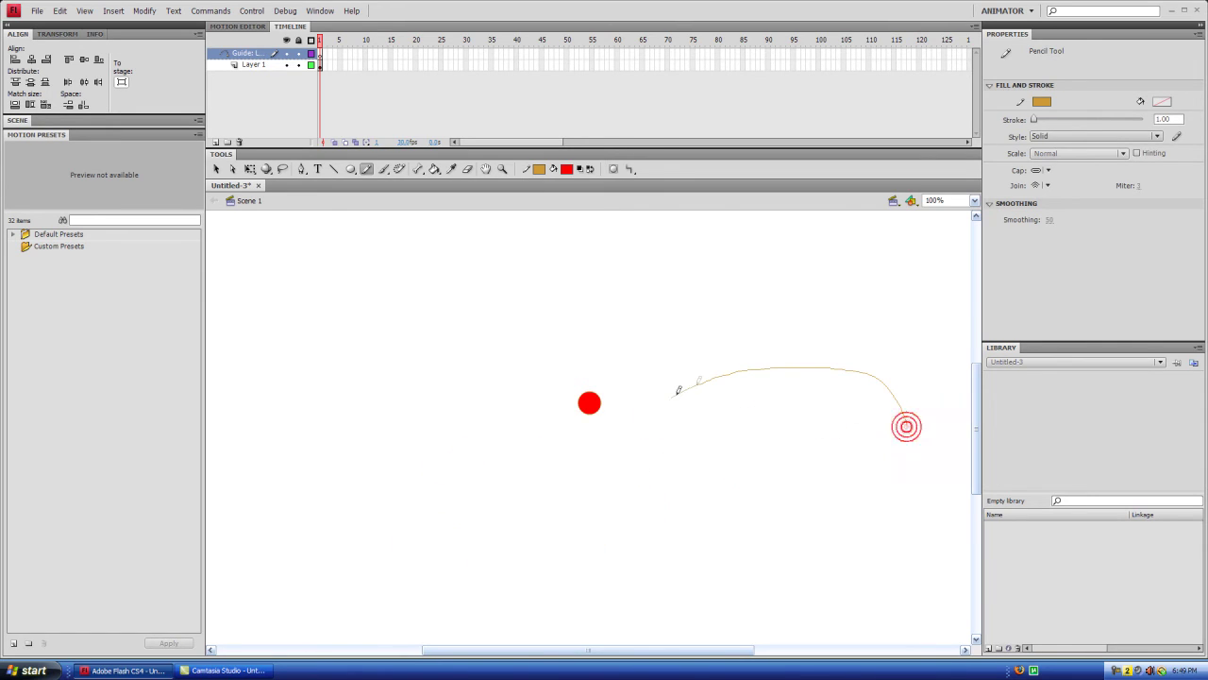
pyautogui.moveTo(678, 390)
pyautogui.mouseDown()
pyautogui.moveTo(639, 443)
pyautogui.moveTo(617, 490)
pyautogui.moveTo(582, 440)
pyautogui.moveTo(544, 450)
pyautogui.moveTo(517, 494)
pyautogui.moveTo(508, 469)
pyautogui.moveTo(480, 464)
pyautogui.moveTo(456, 496)
pyautogui.moveTo(443, 472)
pyautogui.moveTo(412, 493)
pyautogui.mouseUp()
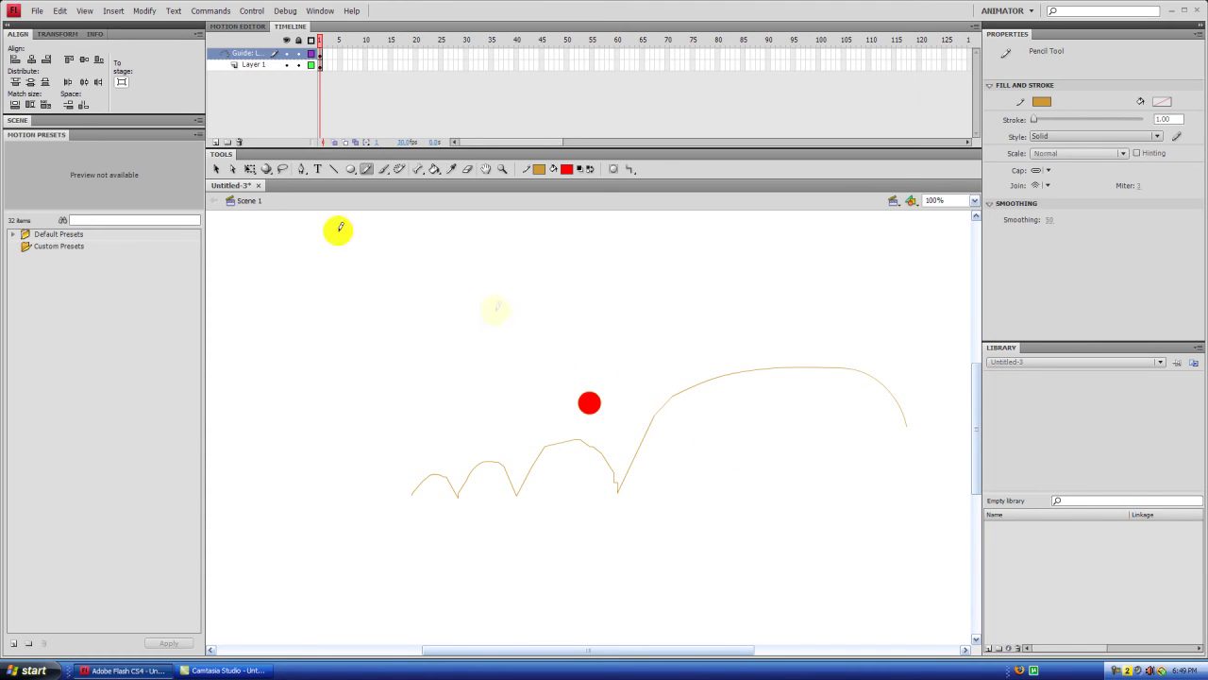
pyautogui.click(217, 168)
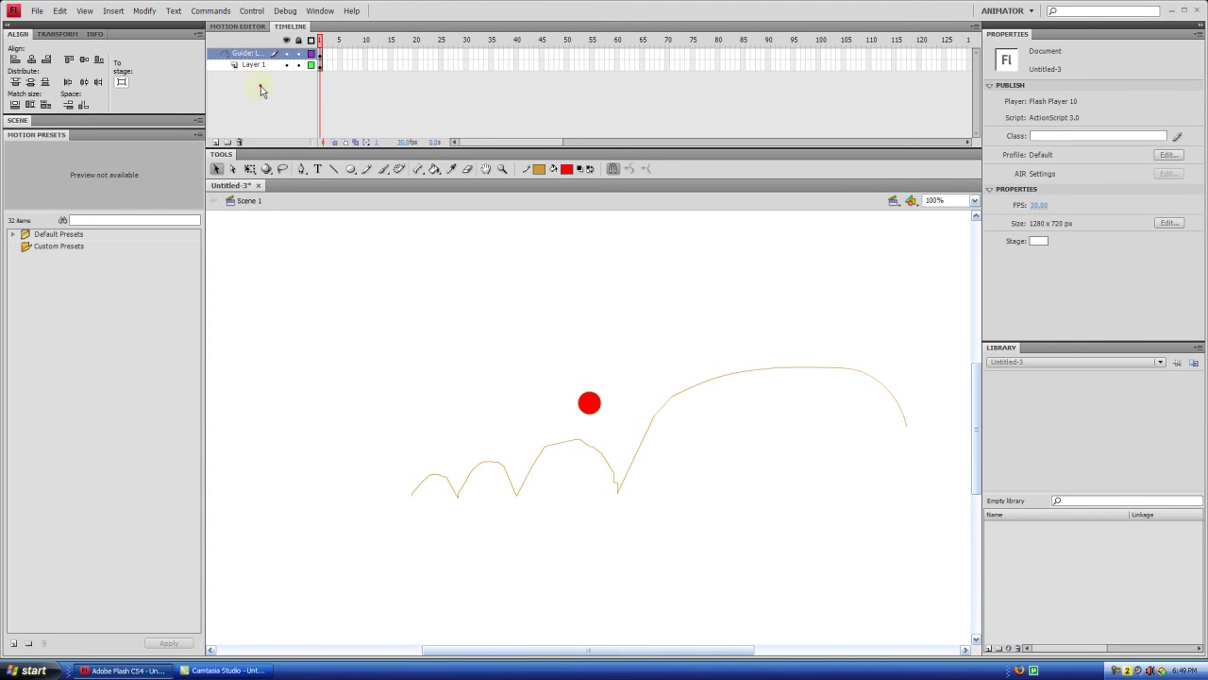
# Select Layer 1 and extend both layers to frame 70 with repeated F5
pyautogui.click(320, 64)
pyautogui.click(330, 91)
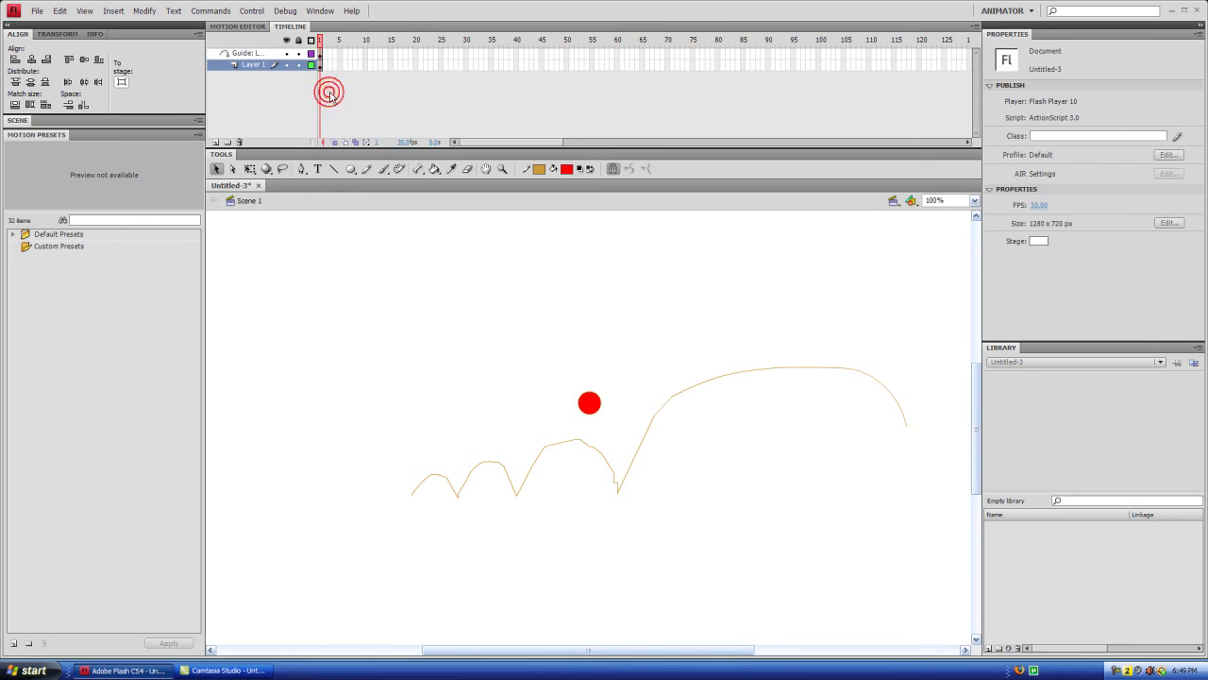
pyautogui.press('F5')
pyautogui.press('F5')
pyautogui.press('F5')
pyautogui.press('F5')
pyautogui.press('F5')
pyautogui.press('F5')
pyautogui.press('F5')
pyautogui.press('F5')
pyautogui.press('F5')
pyautogui.press('F5')
pyautogui.press('F5')
pyautogui.press('F5')
pyautogui.press('F5')
pyautogui.press('F5')
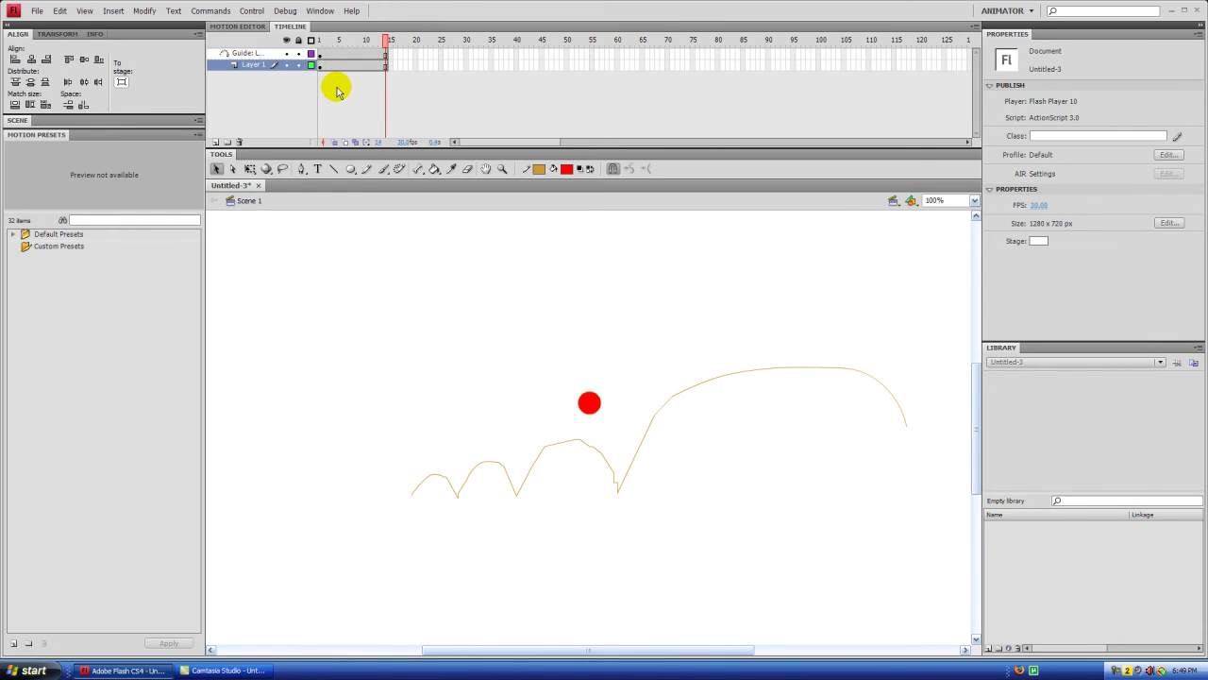
pyautogui.press('F5')
pyautogui.press('F5')
pyautogui.press('F5')
pyautogui.press('F5')
pyautogui.press('F5')
pyautogui.press('F5')
pyautogui.press('F5')
pyautogui.press('F5')
pyautogui.press('F5')
pyautogui.press('F5')
pyautogui.press('F5')
pyautogui.press('F5')
pyautogui.press('F5')
pyautogui.press('F5')
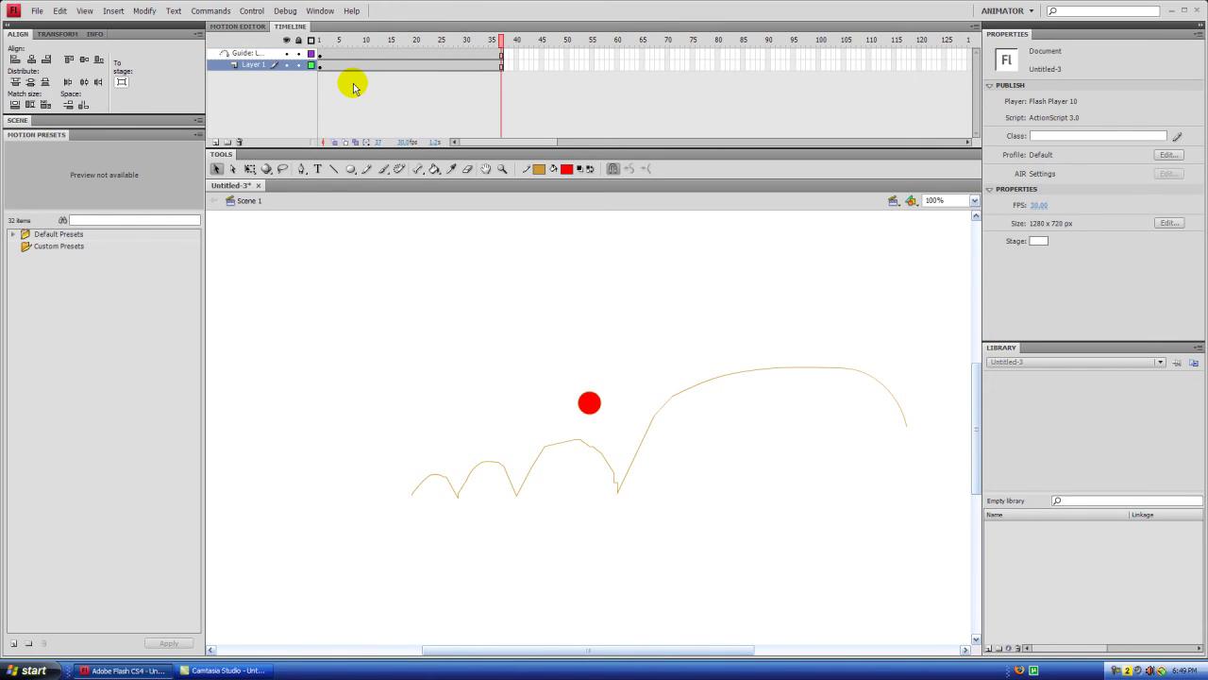
pyautogui.press('F5')
pyautogui.press('F5')
pyautogui.press('F5')
pyautogui.press('F5')
pyautogui.press('F5')
pyautogui.press('F5')
pyautogui.press('F5')
pyautogui.press('F5')
pyautogui.press('F5')
pyautogui.press('F5')
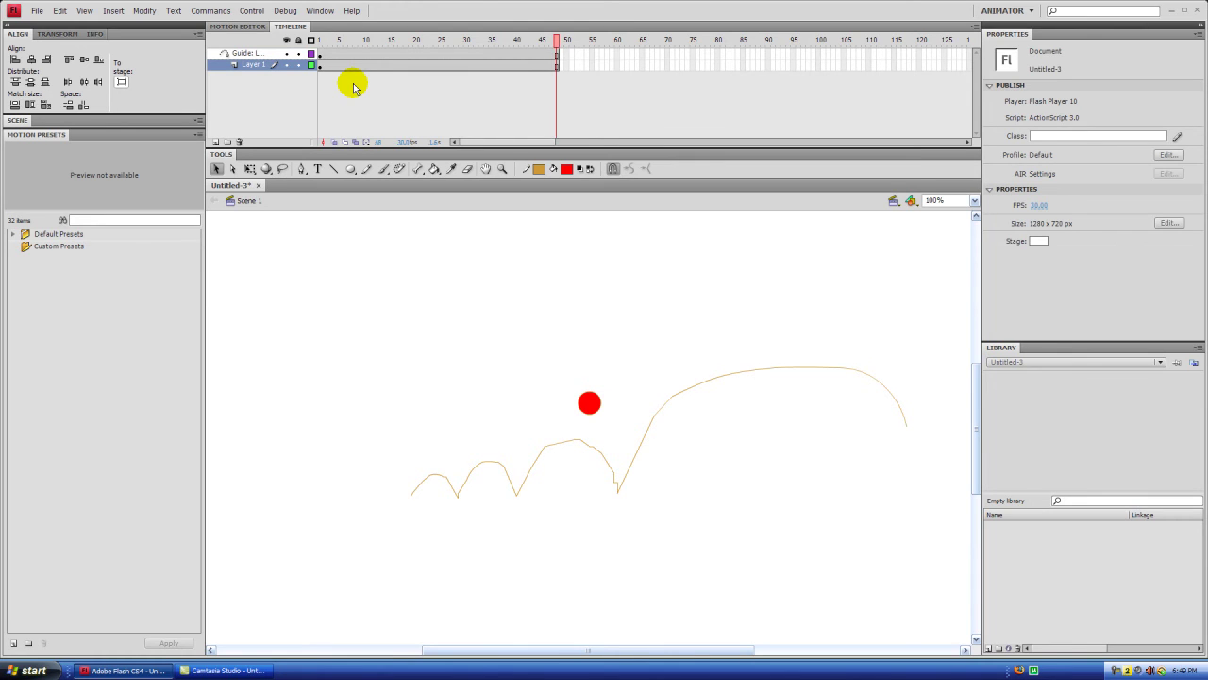
pyautogui.press('F5')
pyautogui.press('F5')
pyautogui.press('F5')
pyautogui.press('F5')
pyautogui.press('F5')
pyautogui.press('F5')
pyautogui.press('F5')
pyautogui.press('F5')
pyautogui.press('F5')
pyautogui.press('F5')
pyautogui.press('F5')
pyautogui.press('F5')
pyautogui.press('F5')
pyautogui.press('F5')
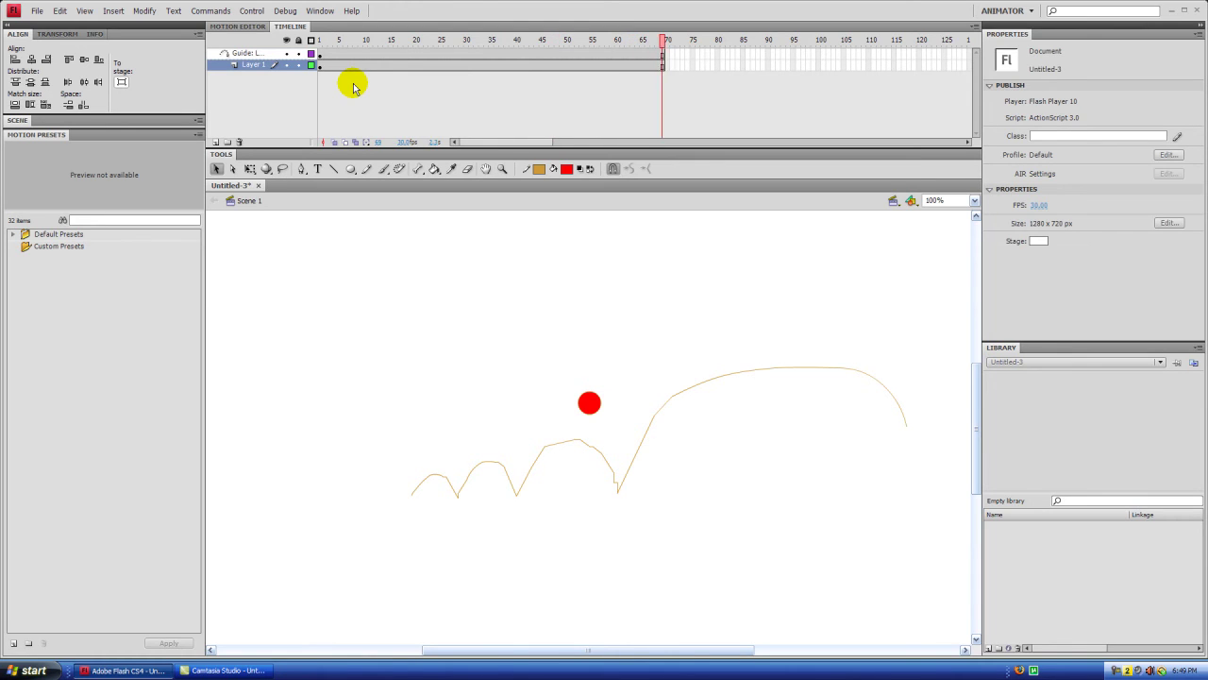
pyautogui.press('F5')
# Give Layer 1 a classic tween ending in a keyframe at frame 70, snapping the ball to the path
pyautogui.rightClick(622, 63)
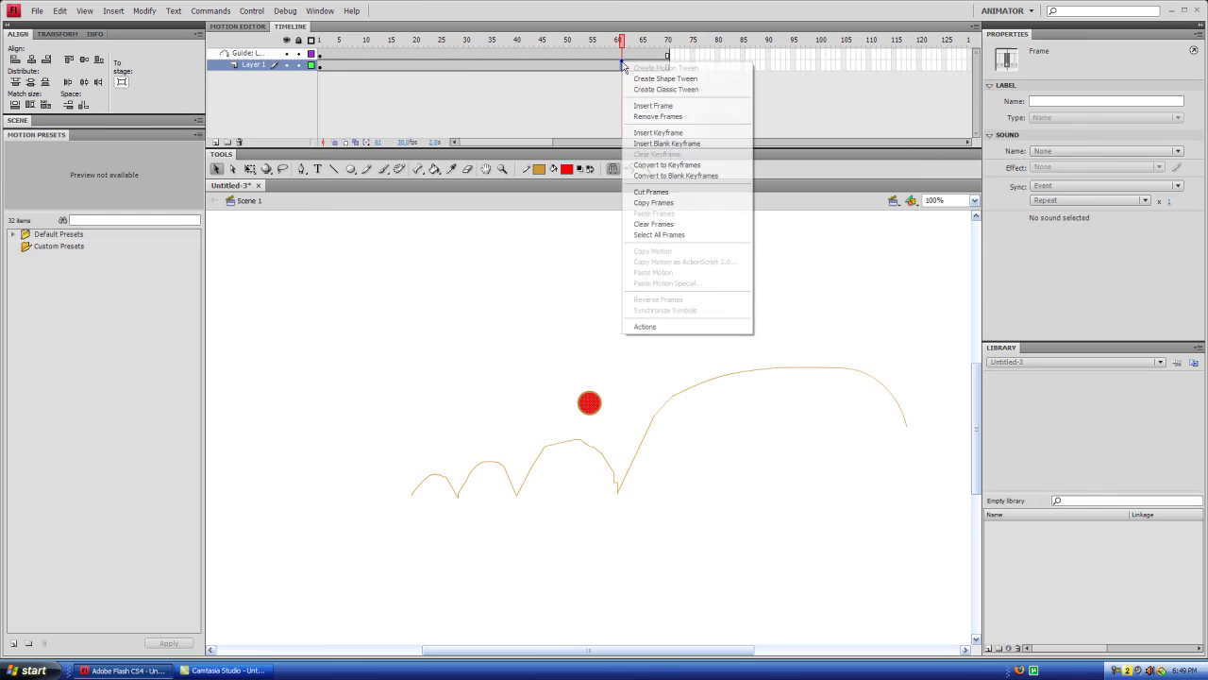
pyautogui.click(648, 94)
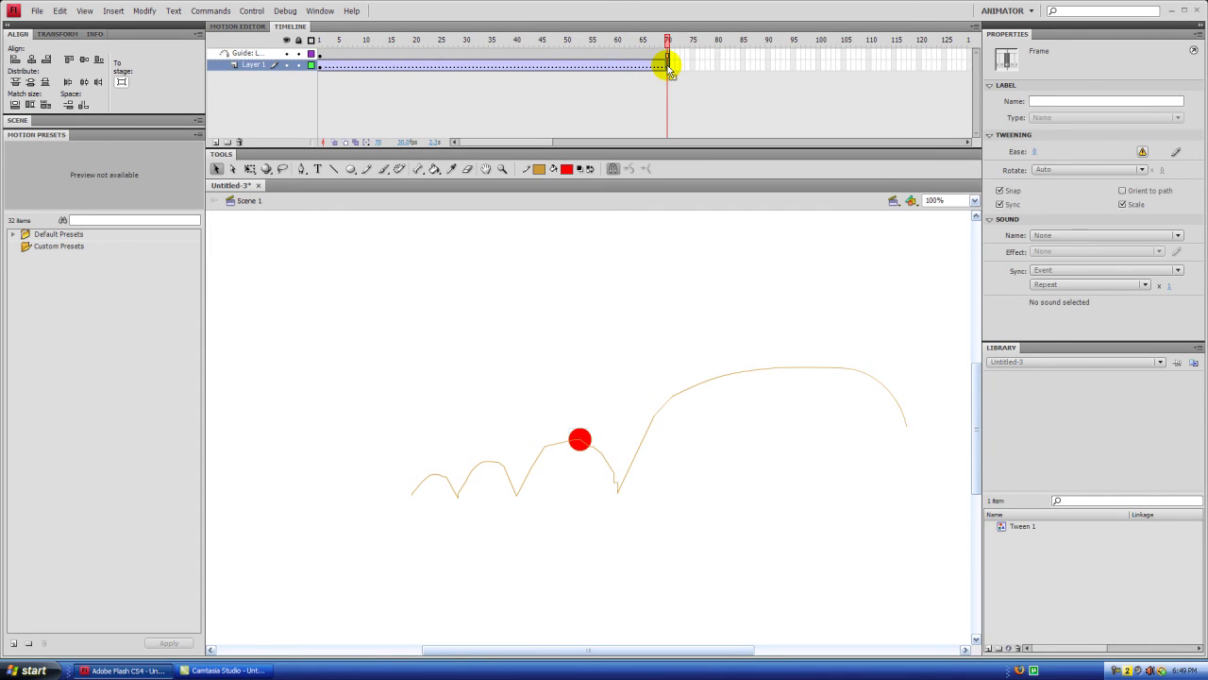
pyautogui.press('F6')
pyautogui.moveTo(597, 445); pyautogui.dragTo(666, 418)
pyautogui.click(318, 40)
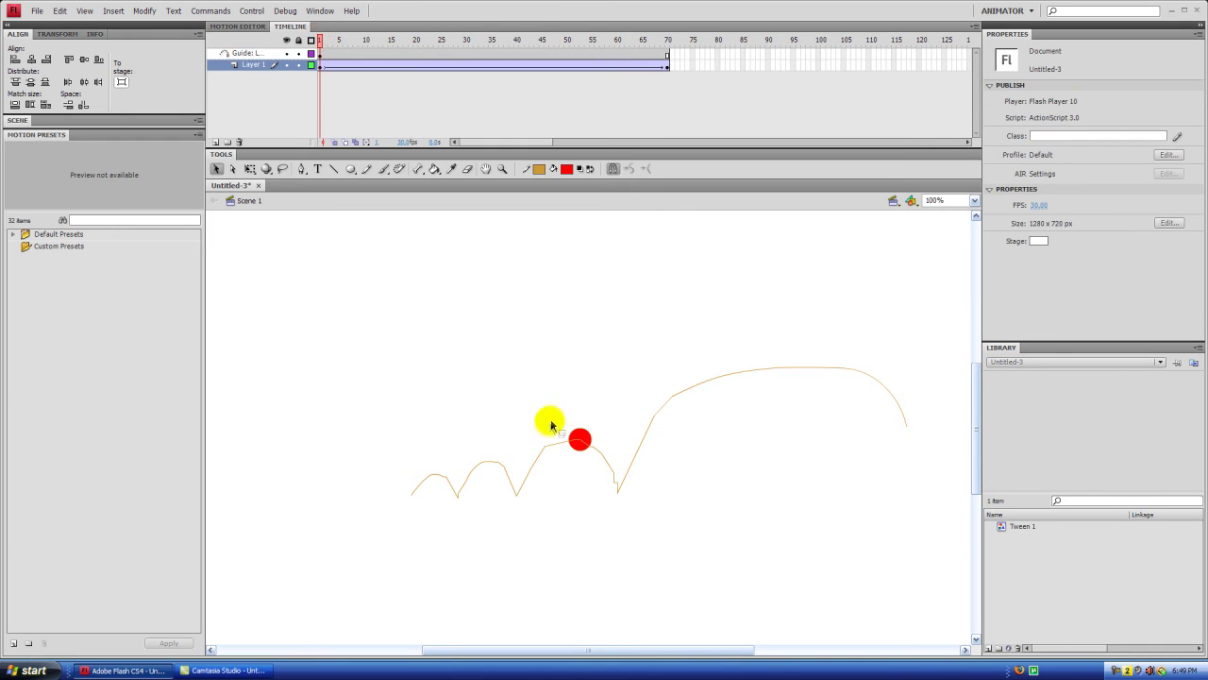
# Place the ball at the guide's right end on frame 1 and the zigzag's left end on frame 70
pyautogui.moveTo(581, 441); pyautogui.dragTo(903, 417)
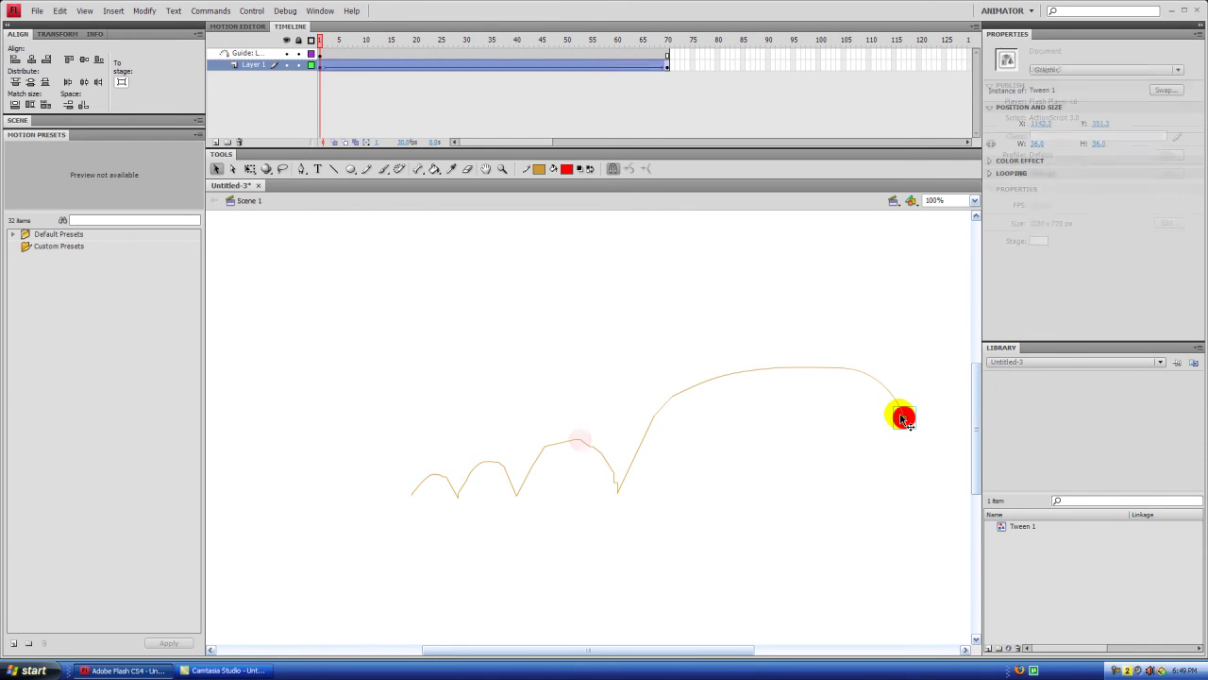
pyautogui.click(668, 39)
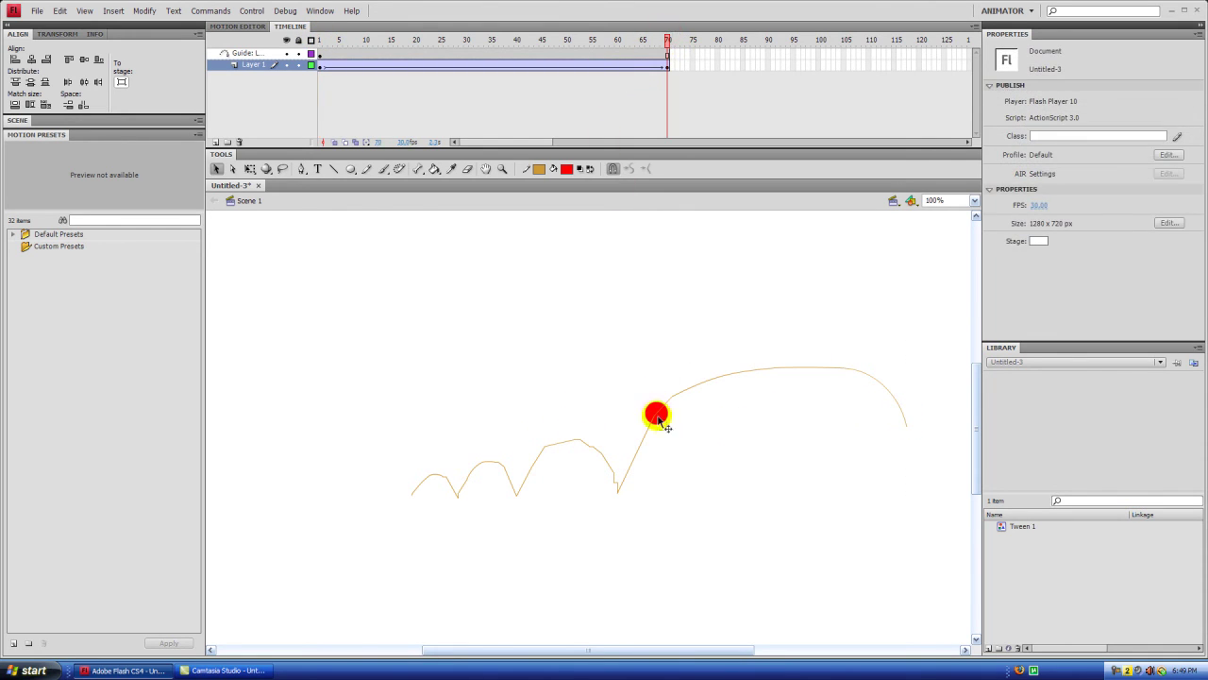
pyautogui.moveTo(665, 427); pyautogui.dragTo(422, 501)
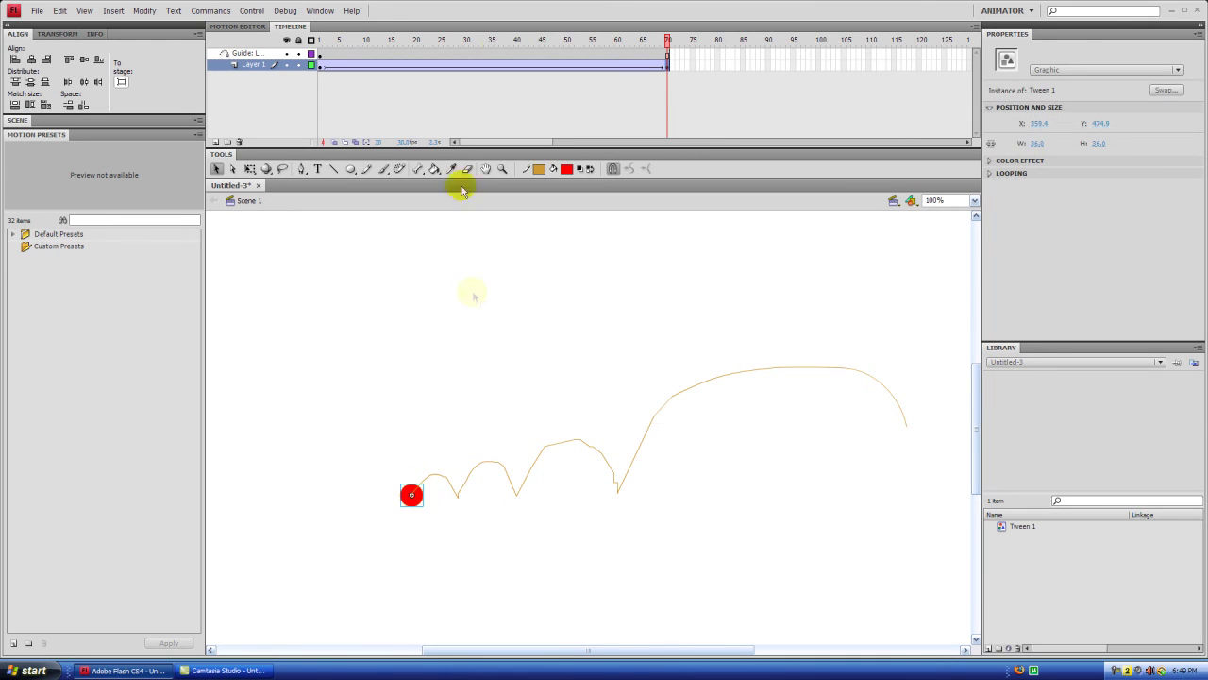
pyautogui.moveTo(668, 38); pyautogui.dragTo(330, 88)
pyautogui.click(315, 66)
pyautogui.hotkey('ctrl', 'Return')
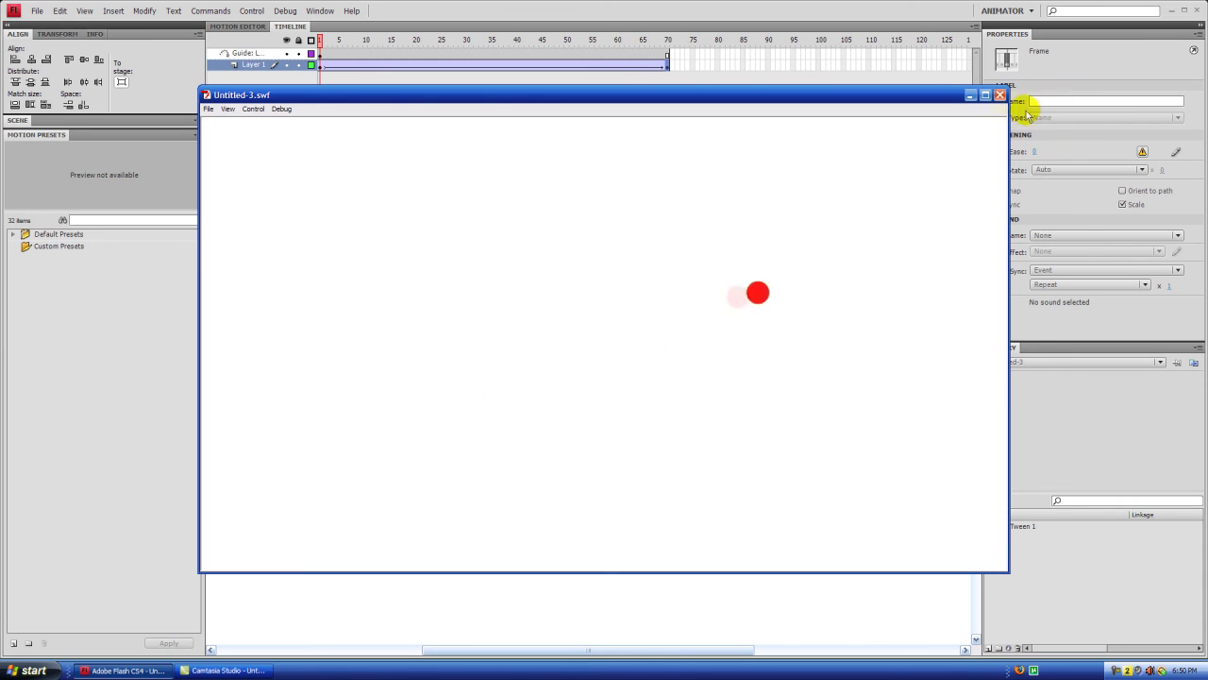
pyautogui.click(1000, 96)
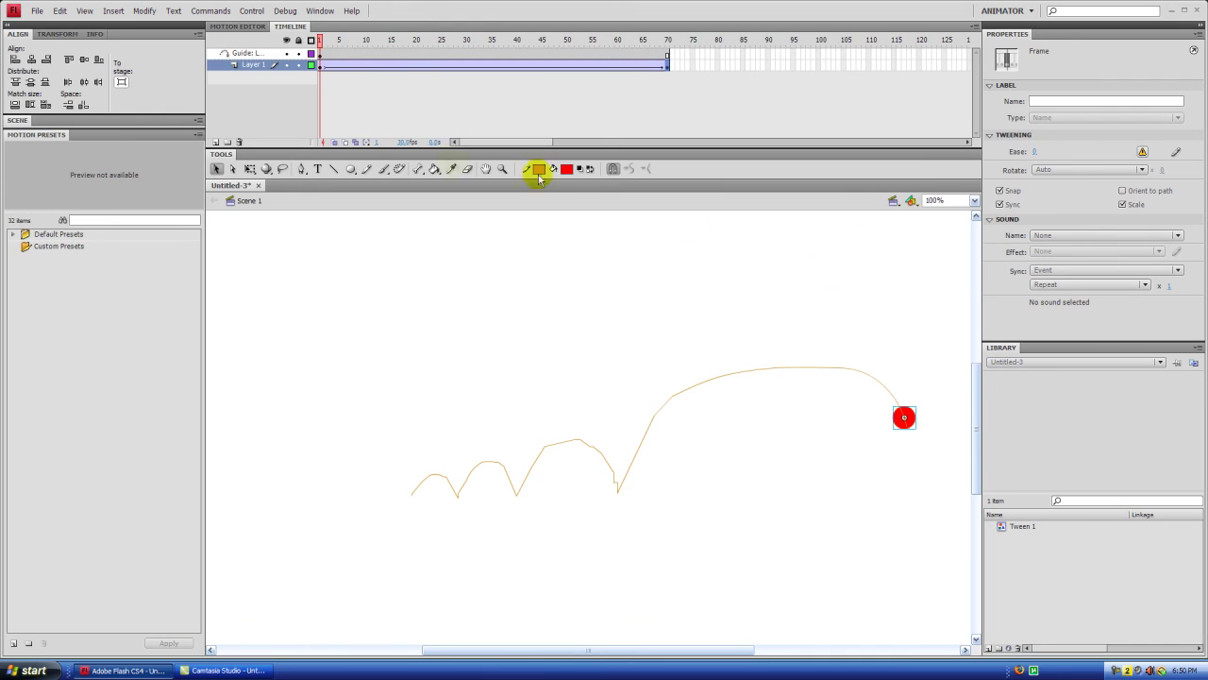
# Set the ball tween's Ease to 100 out, scrub to check, and test the movie
pyautogui.click(447, 65)
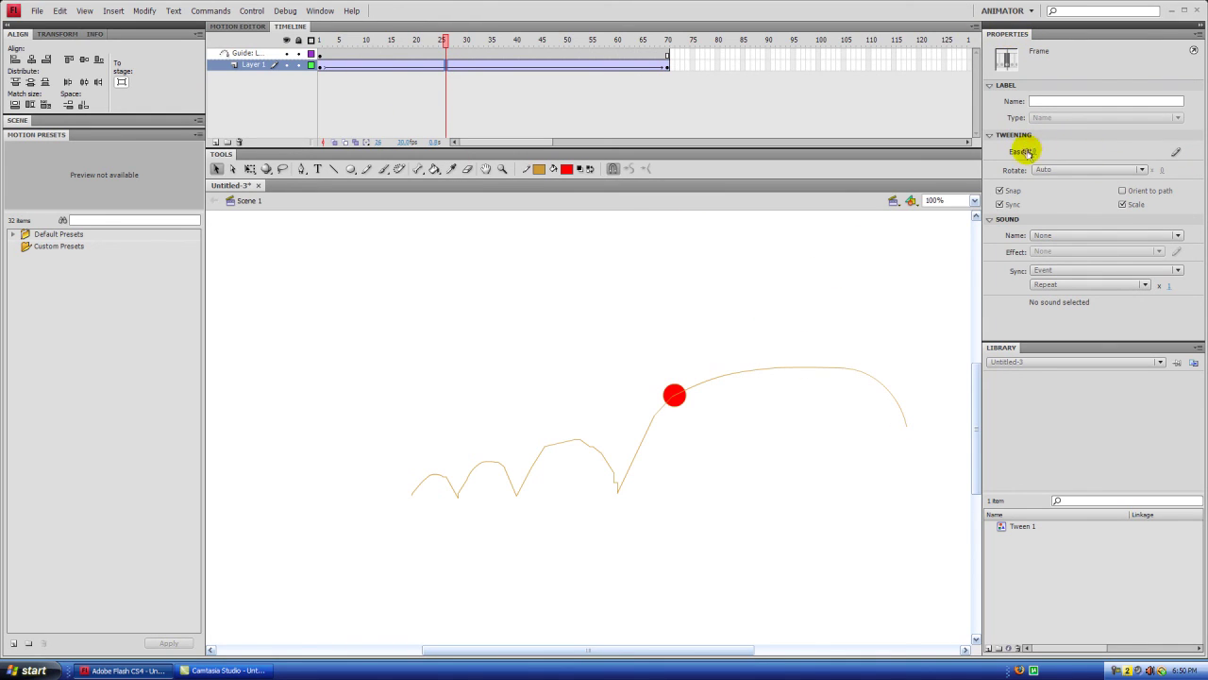
pyautogui.click(482, 67)
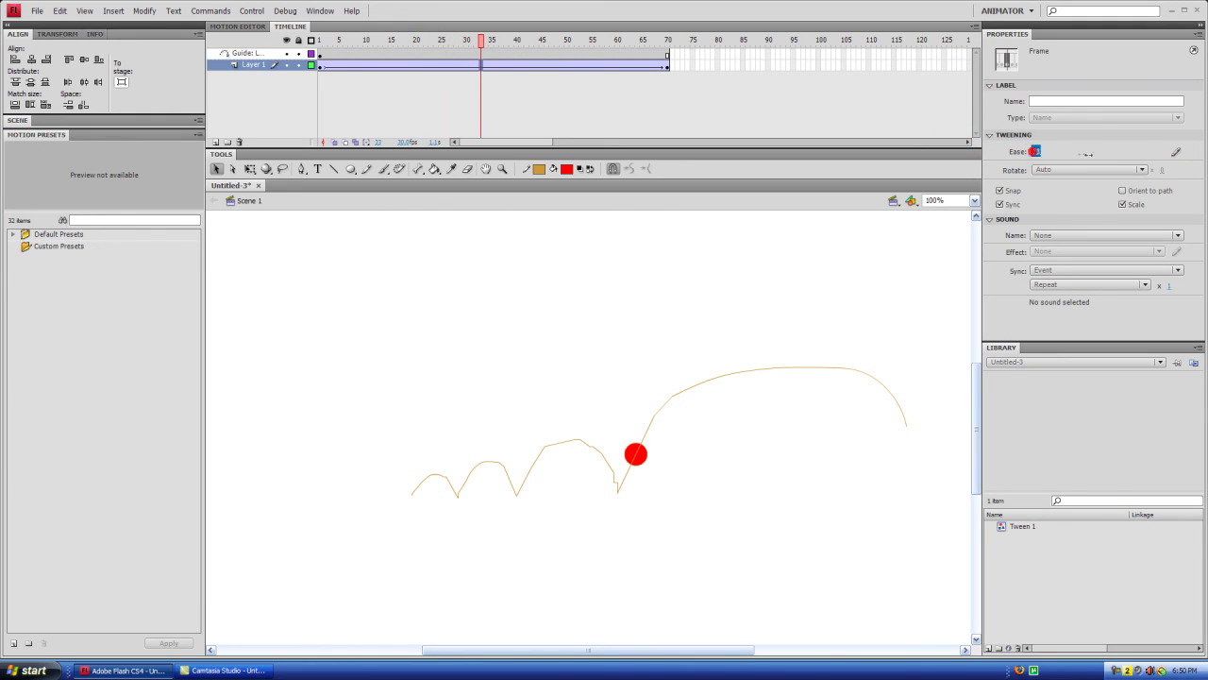
pyautogui.click(491, 40)
pyautogui.moveTo(491, 40); pyautogui.dragTo(561, 67)
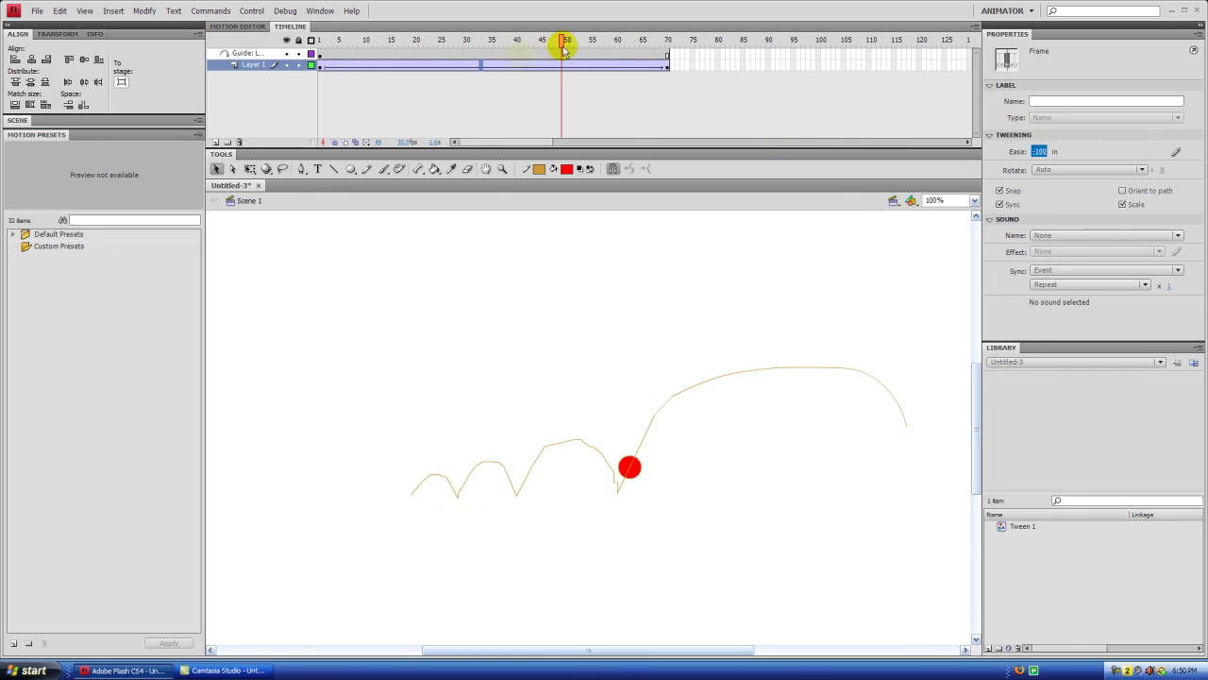
pyautogui.moveTo(561, 42); pyautogui.dragTo(577, 66)
pyautogui.moveTo(1037, 151); pyautogui.dragTo(843, 247)
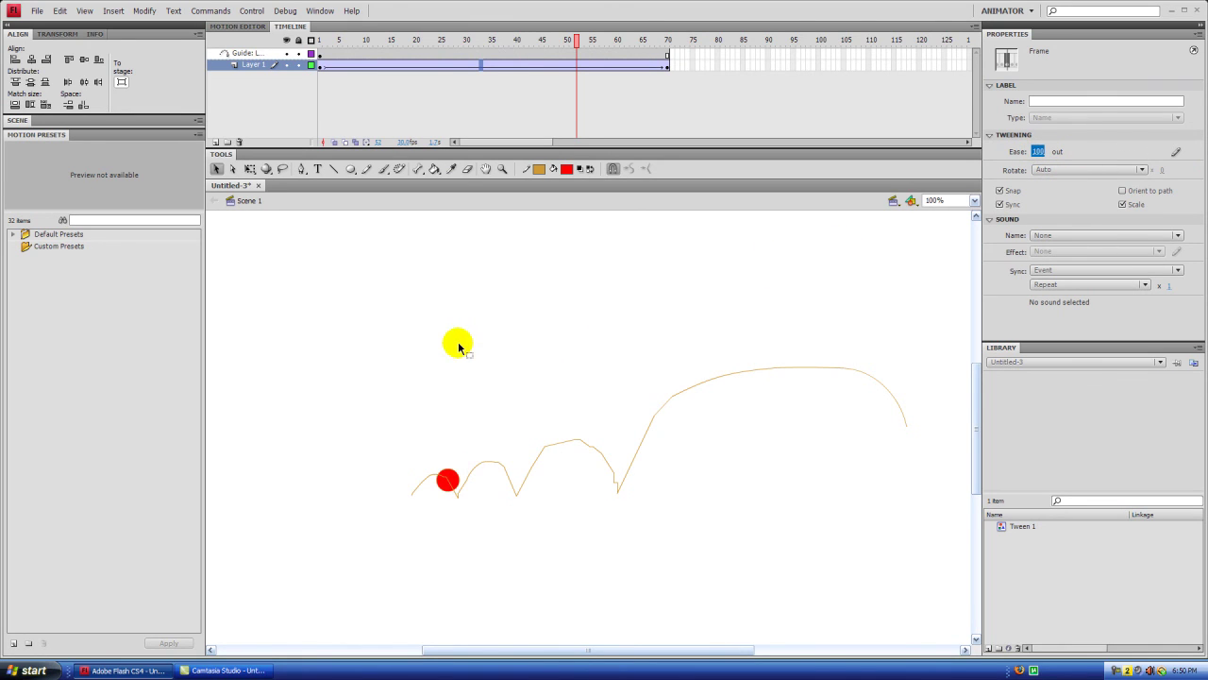
pyautogui.hotkey('ctrl', 'Return')
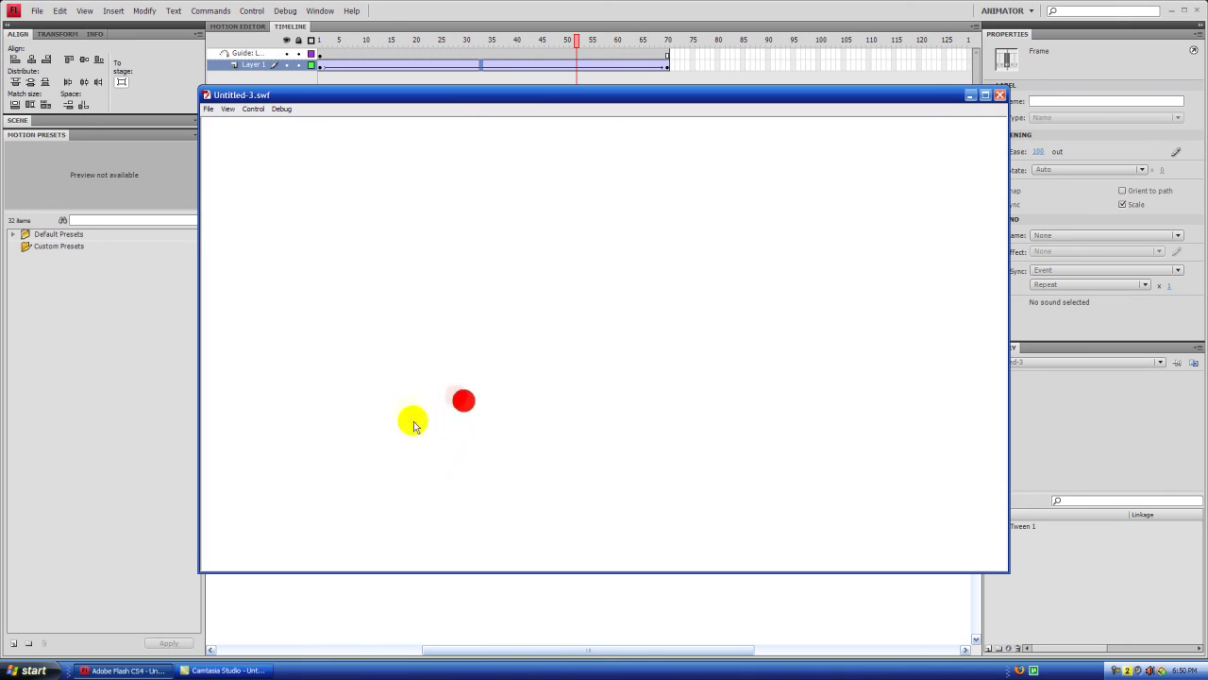
# Close the Untitled-3.swf window and deselect everything on the stage
pyautogui.click(1000, 95)
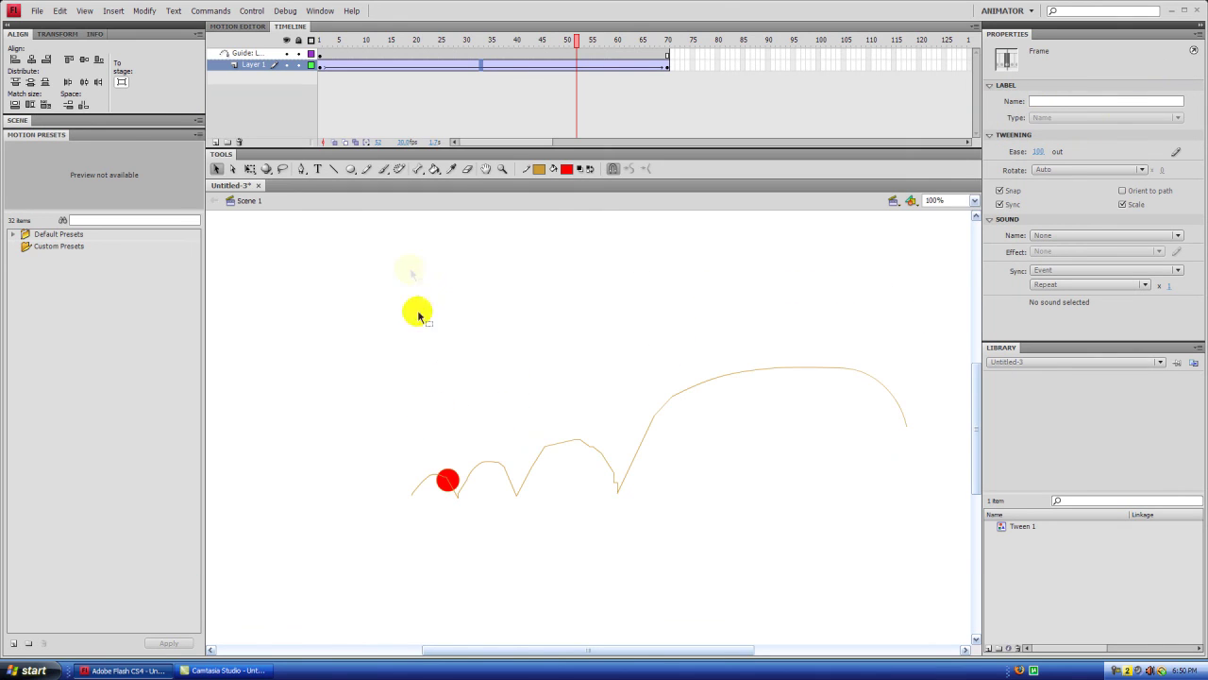
pyautogui.click(385, 312)
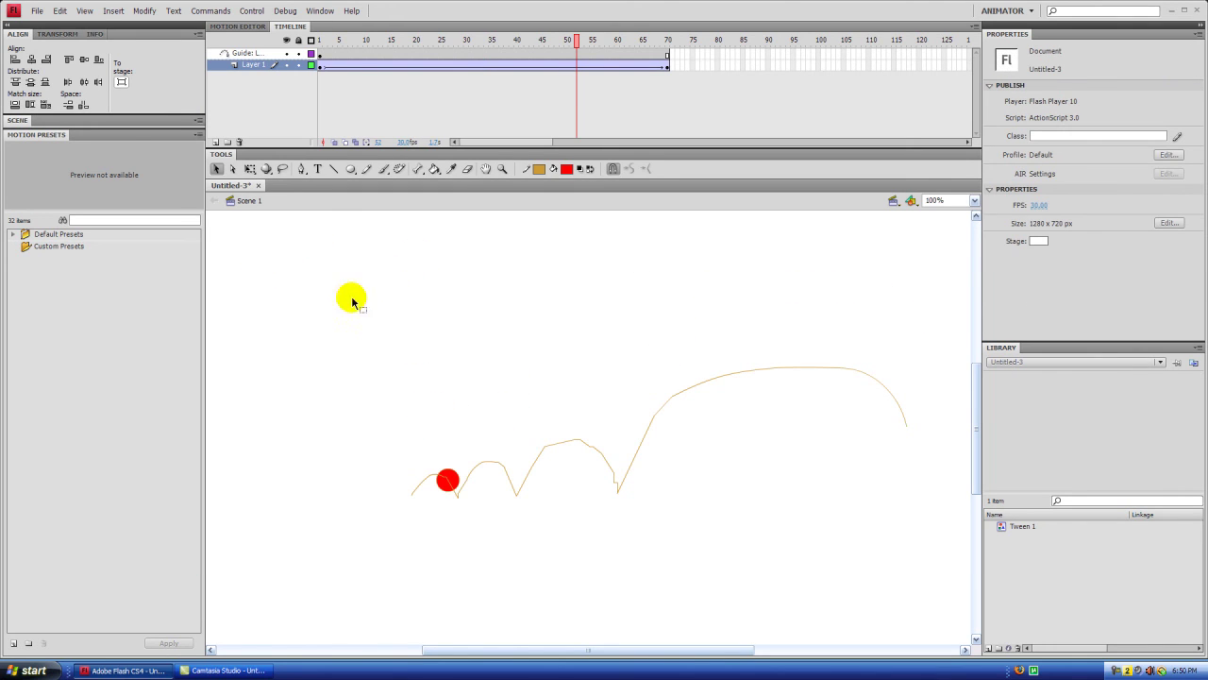